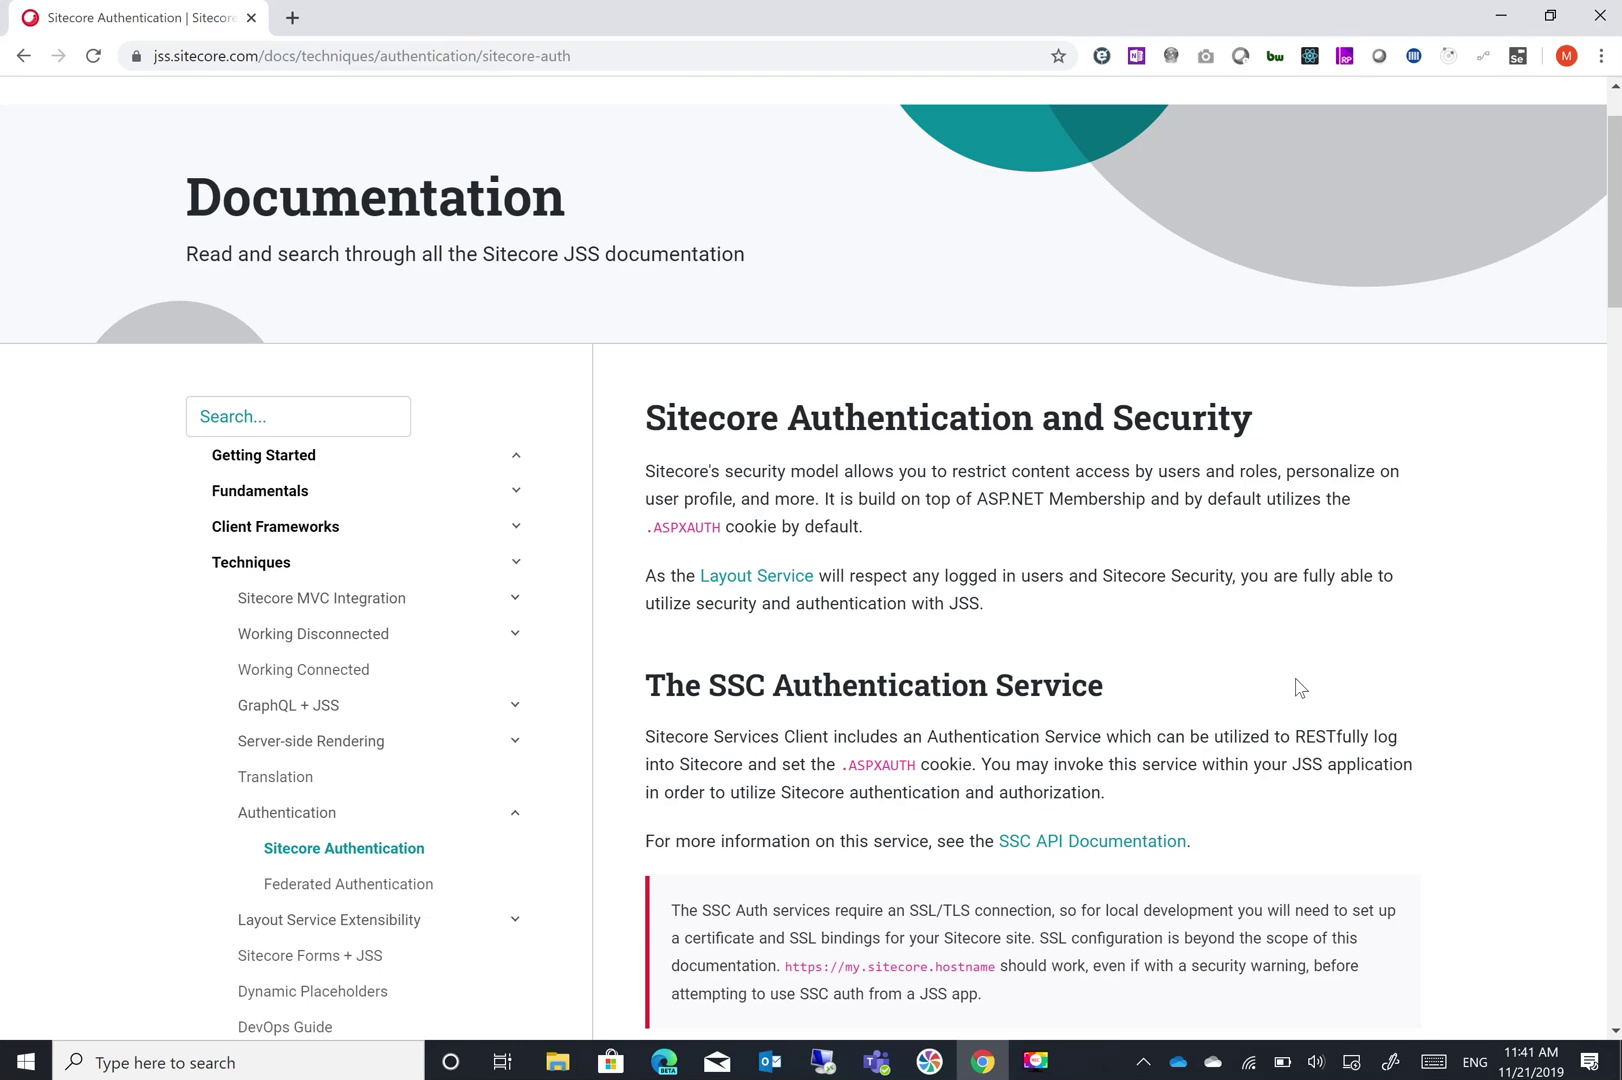
Switch to the remote desktop session to show the demo JSS site's user page with the Login Component.
click(841, 1062)
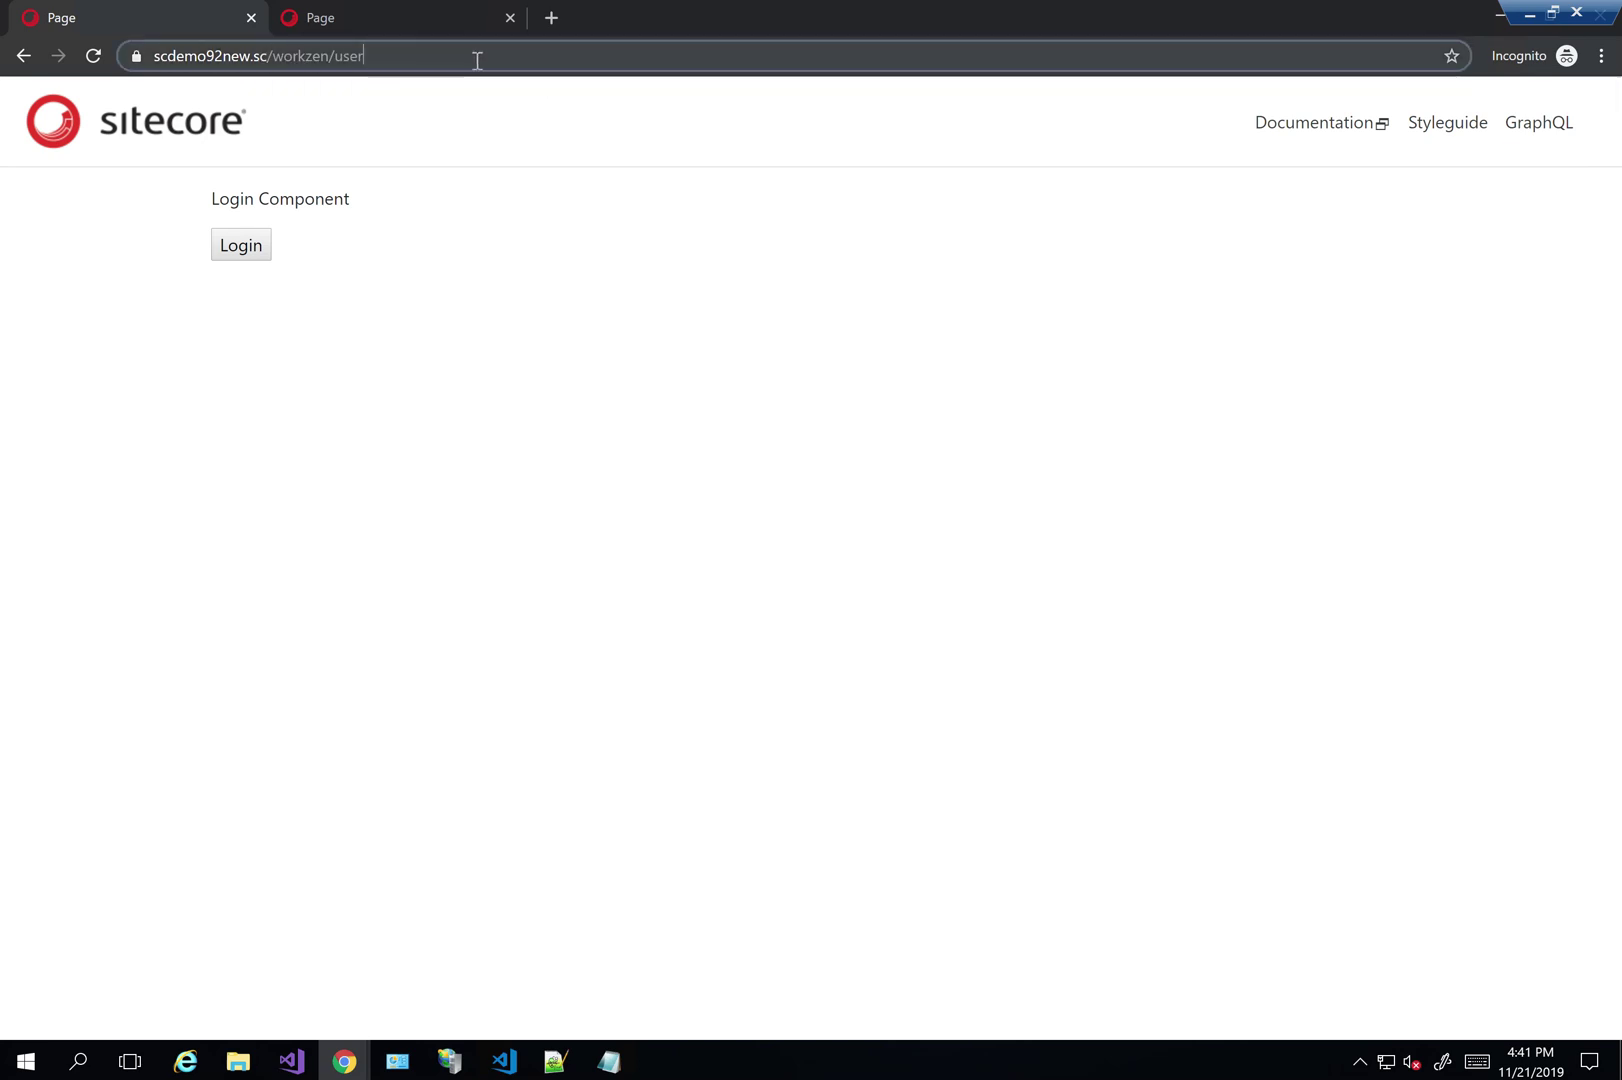
Close the old Chrome tabs and reopen the workzen/user page in a new incognito window.
click(182, 59)
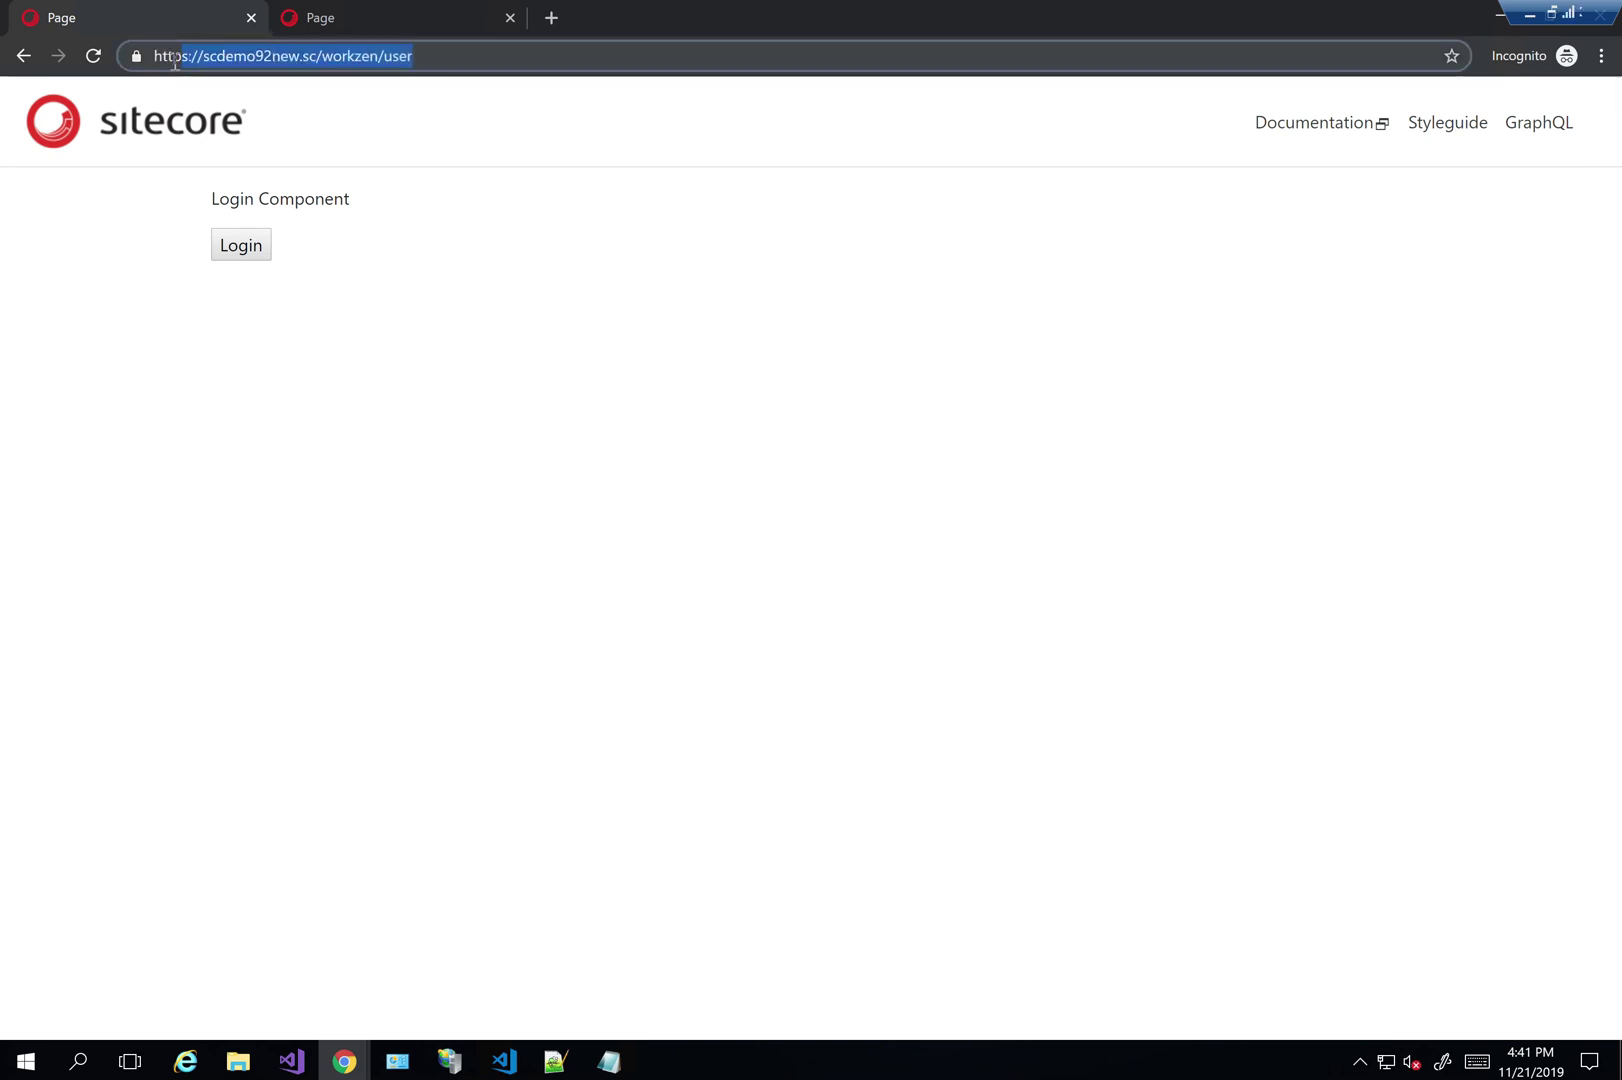
click(251, 21)
click(503, 1061)
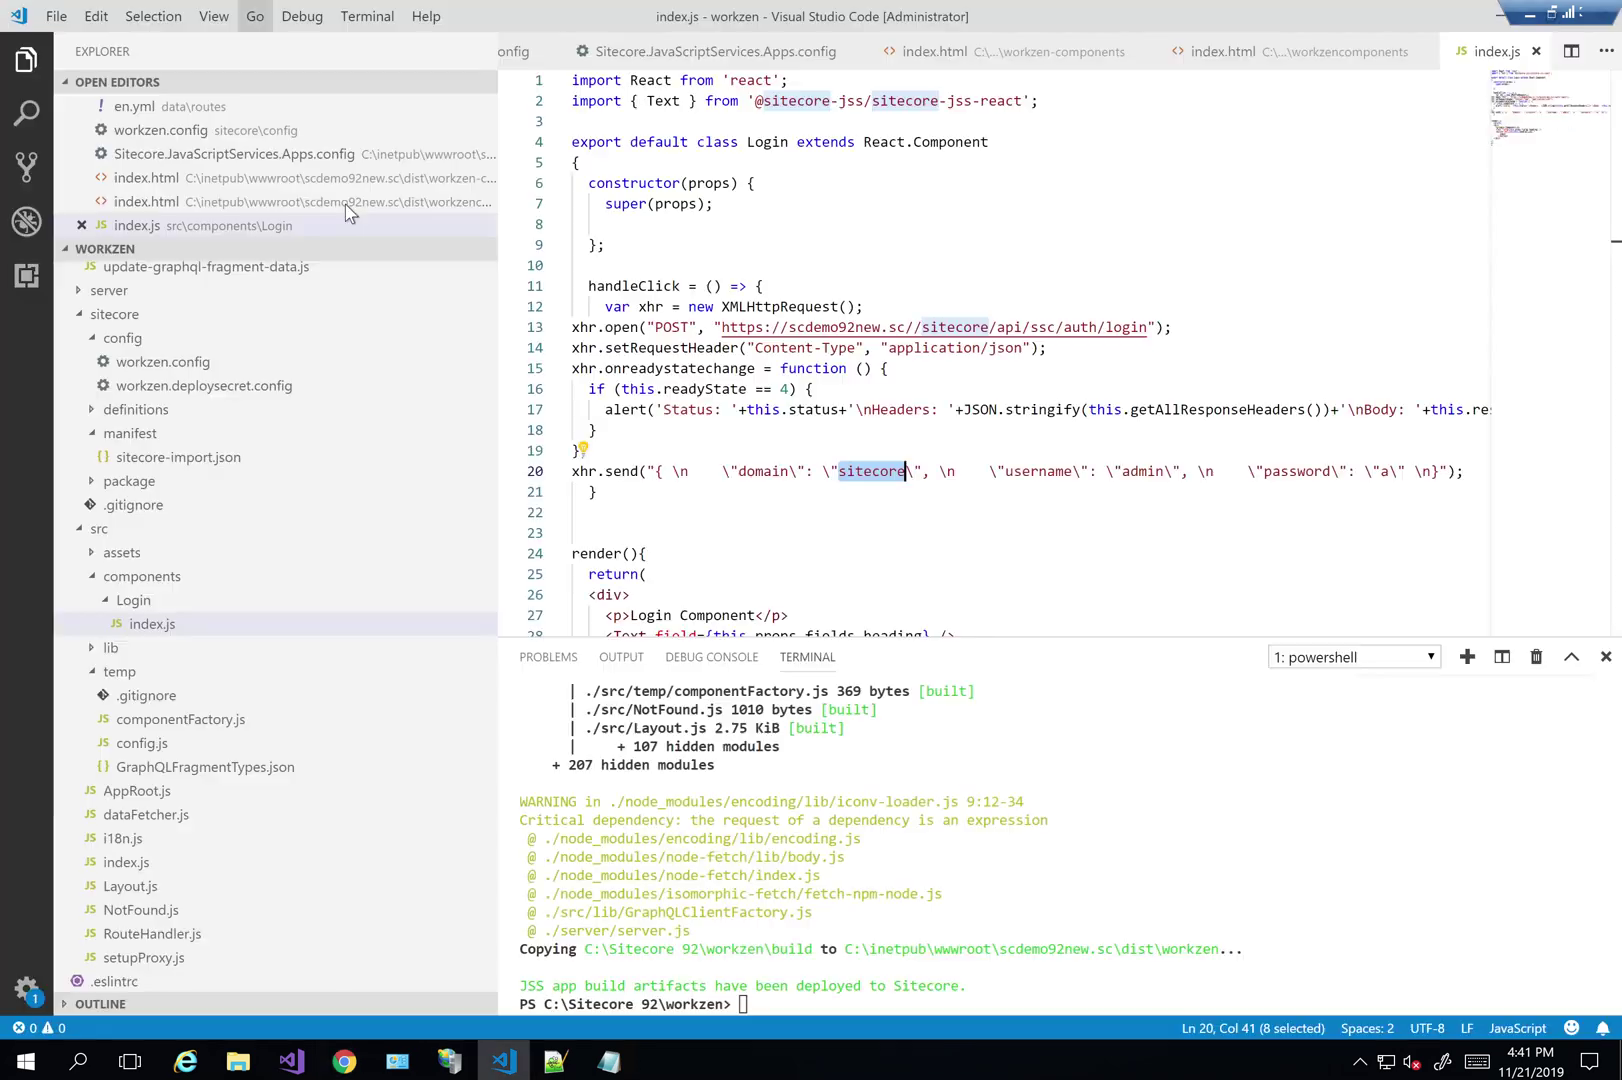
right_click(344, 1061)
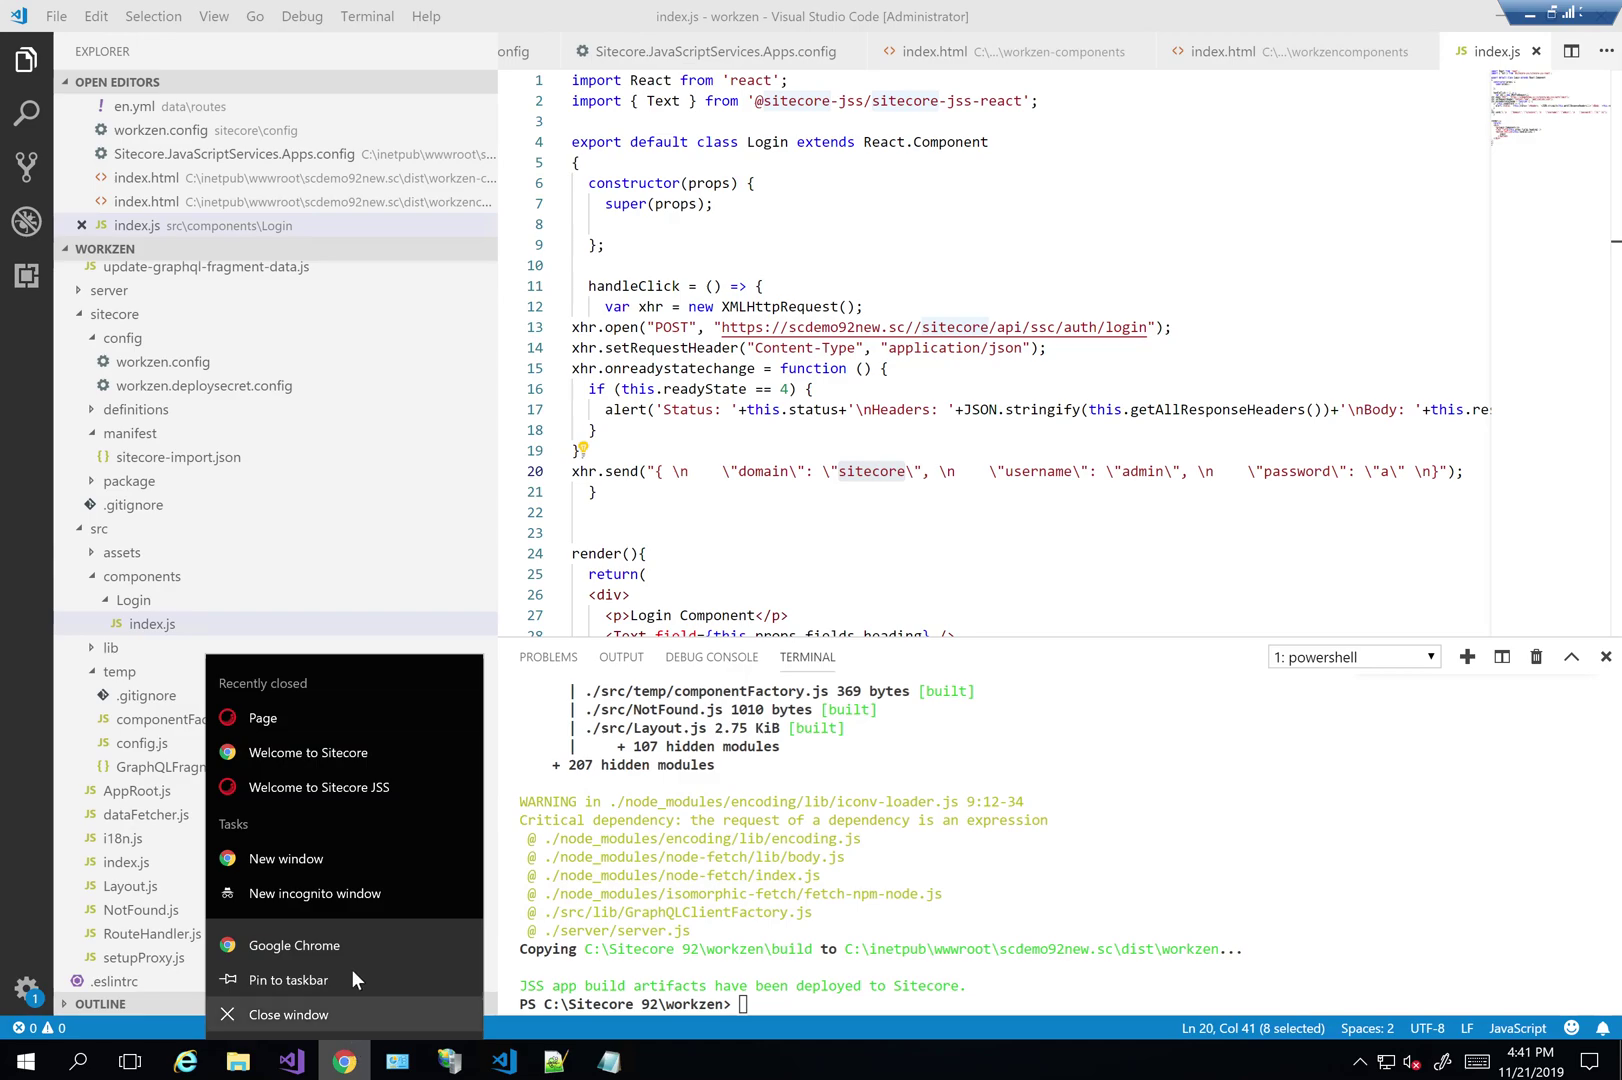
click(334, 893)
text(https://scdemo92new.sc/workzen/user)
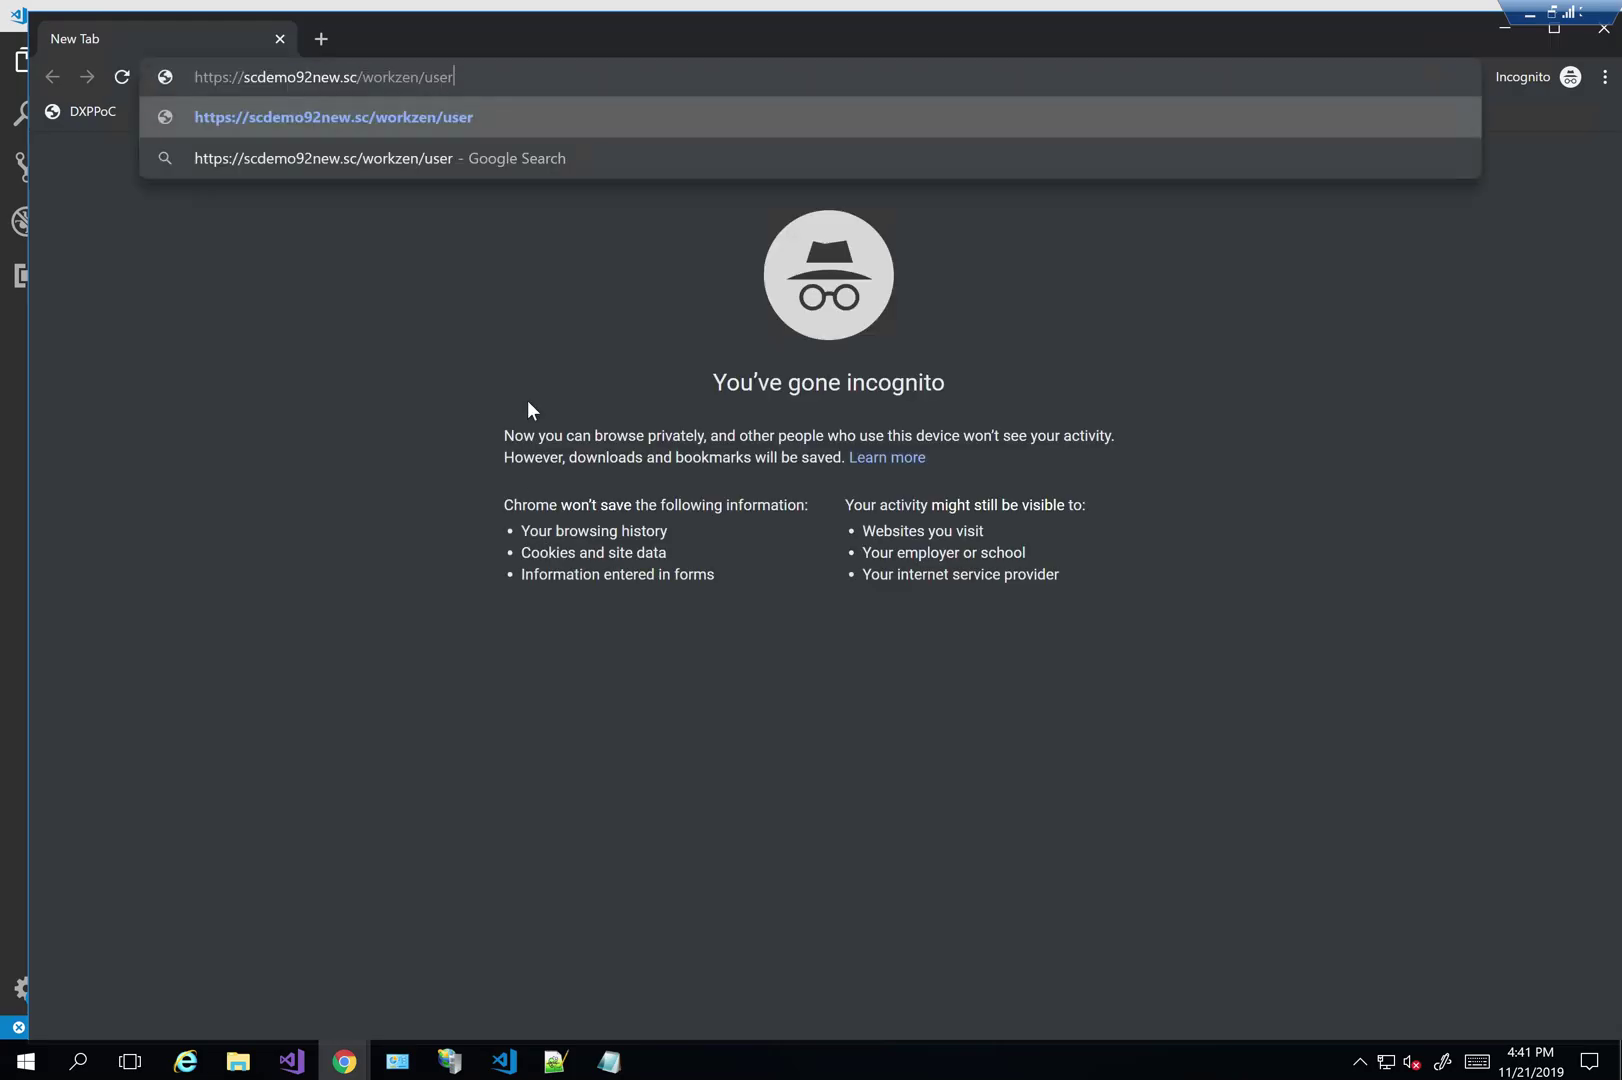
key(Return)
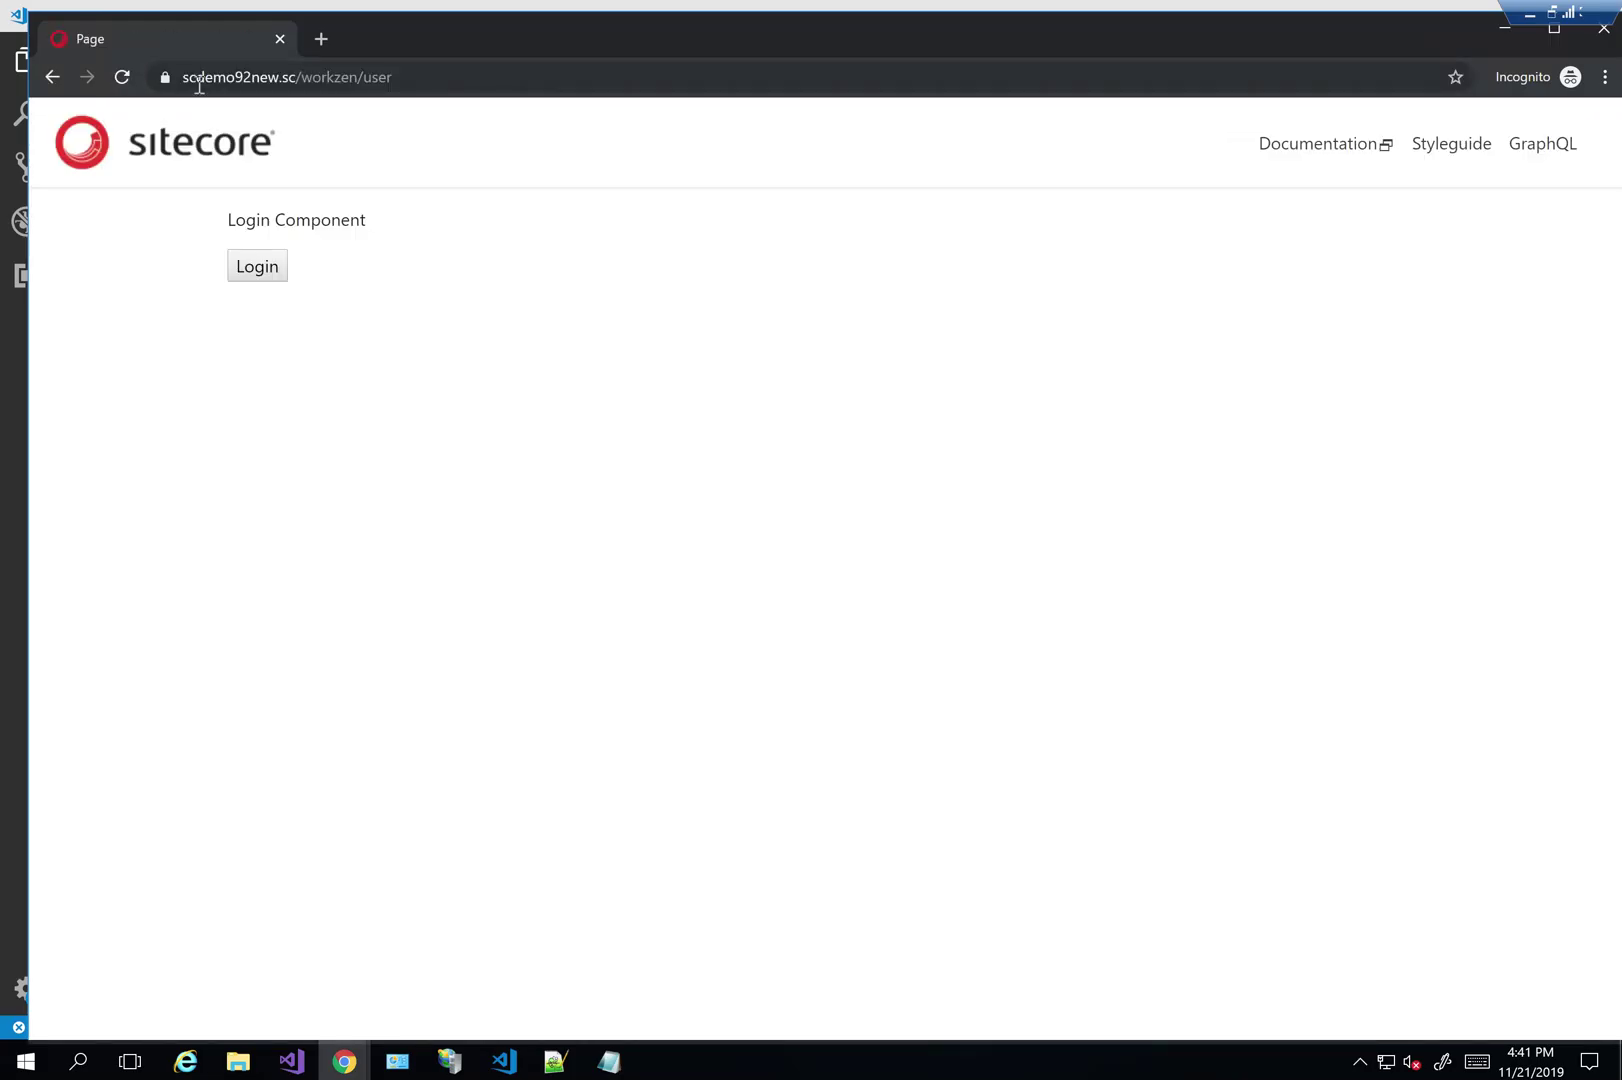
click(319, 41)
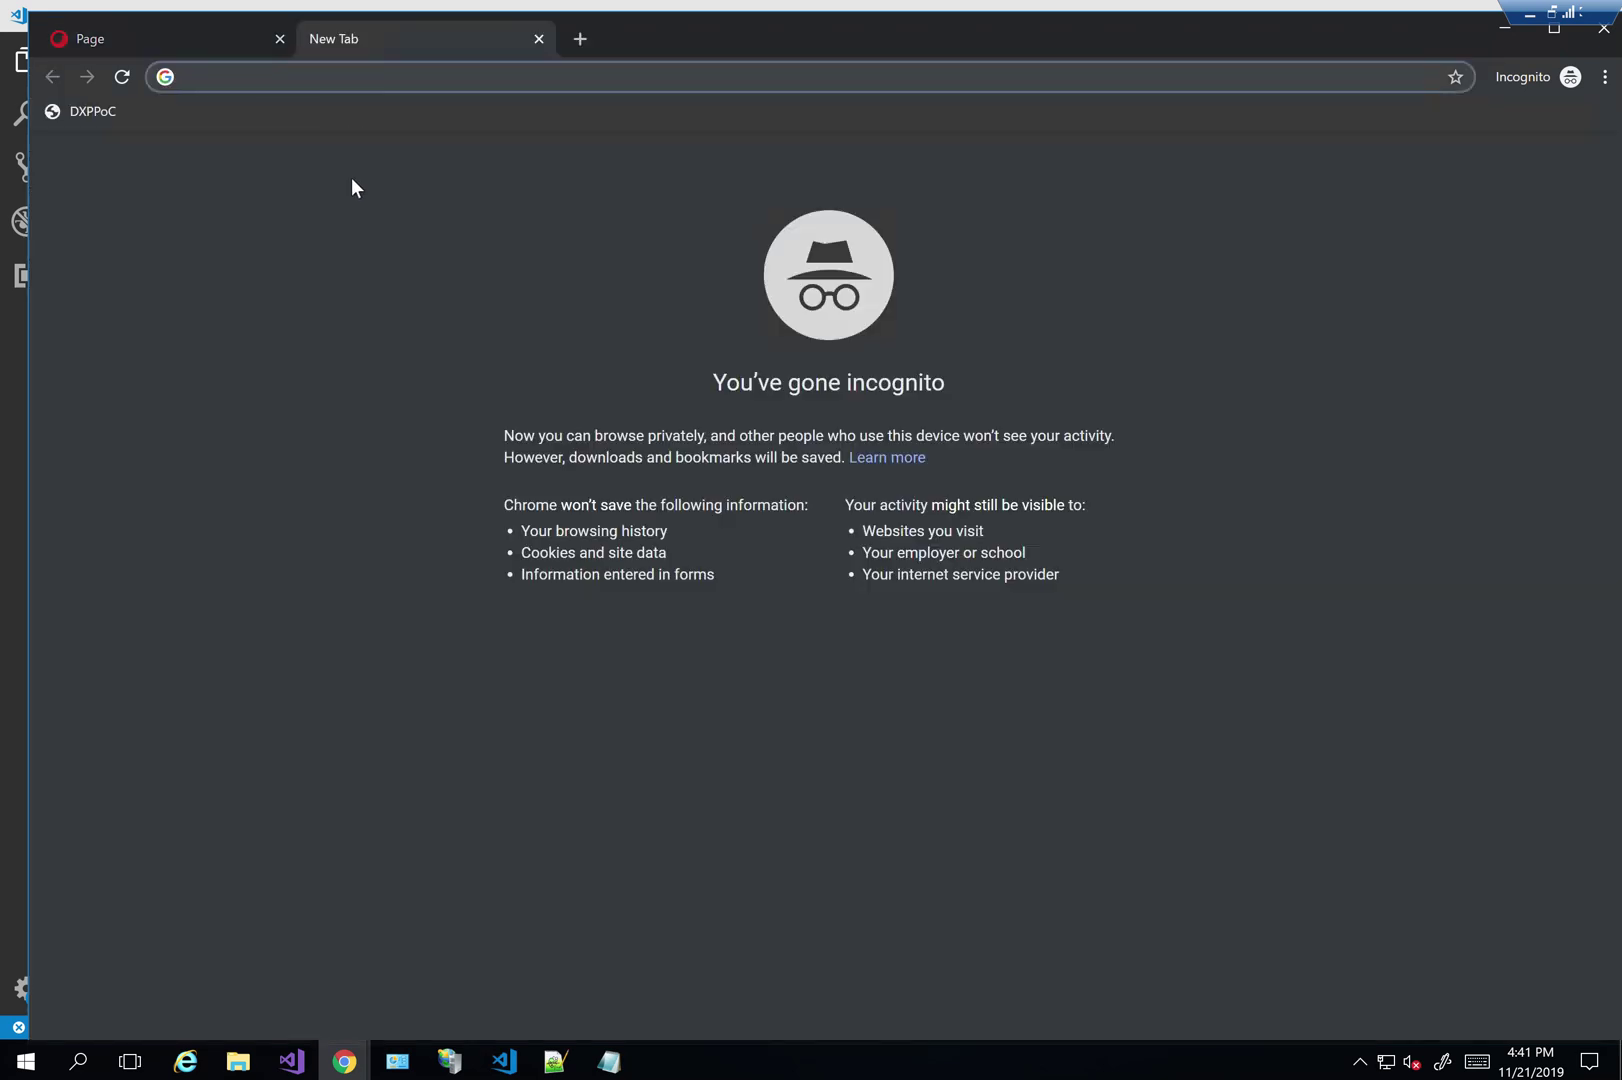
text(https://scdemo92new.sc/workzen/user)
key(ctrl+shift+Left)
text(logi)
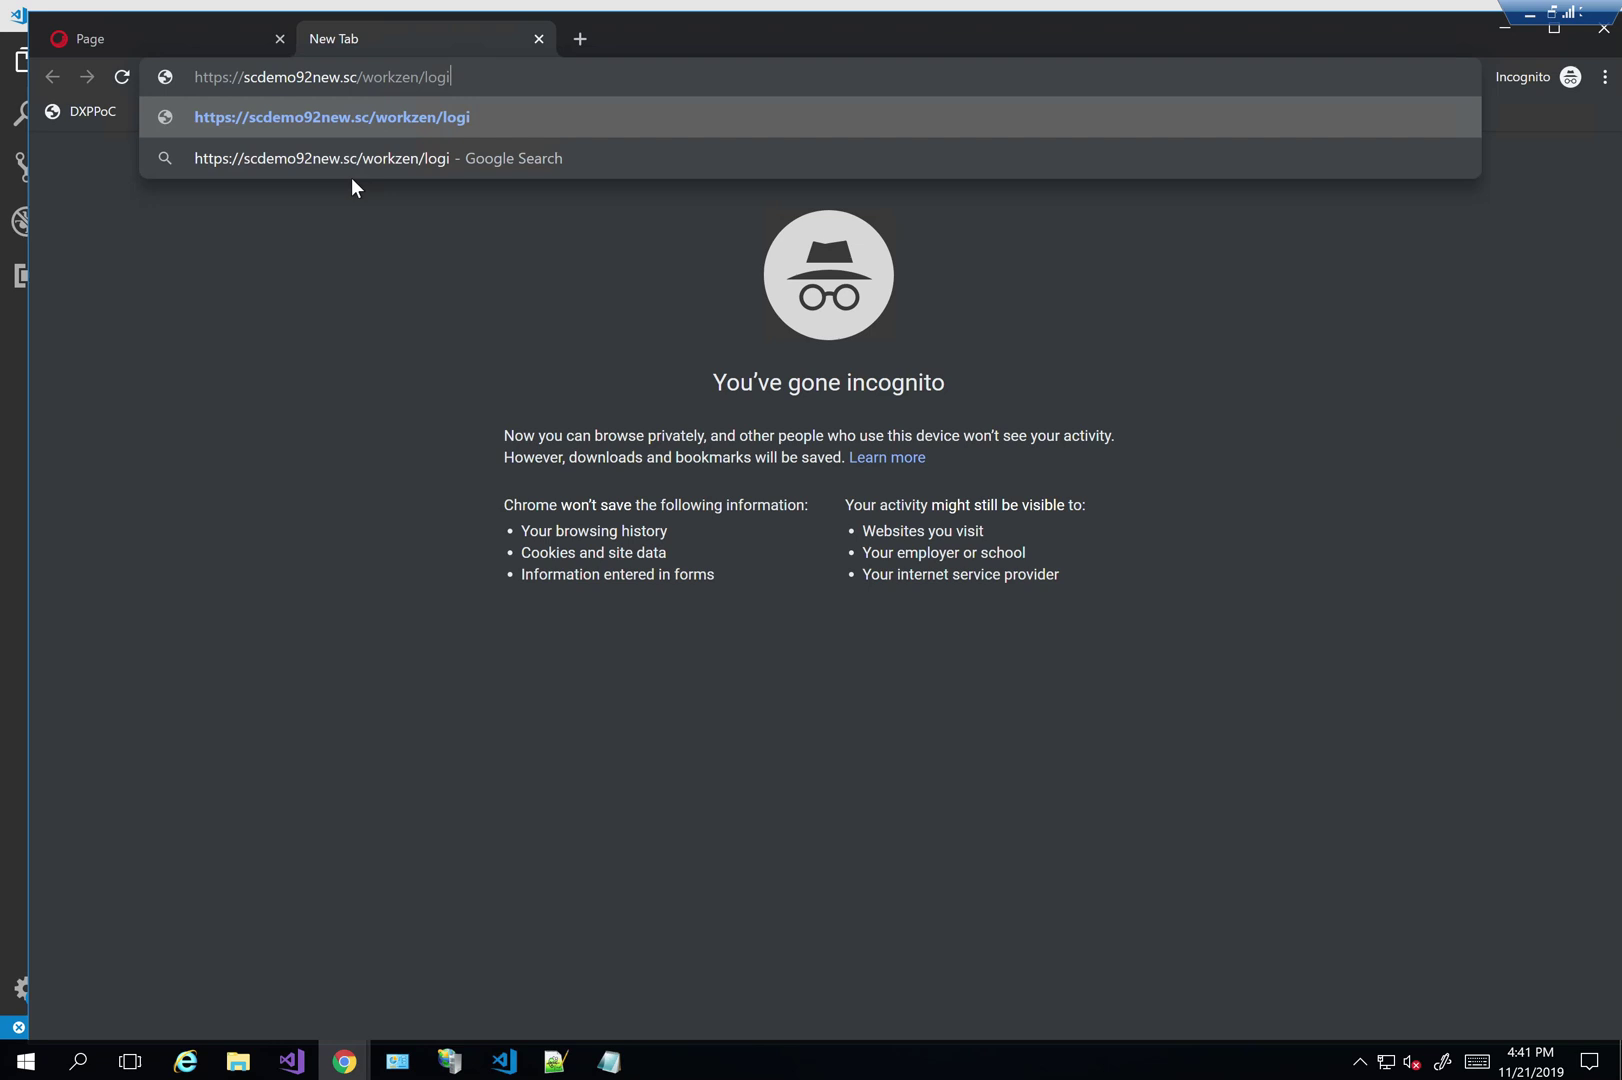
text(n)
key(Return)
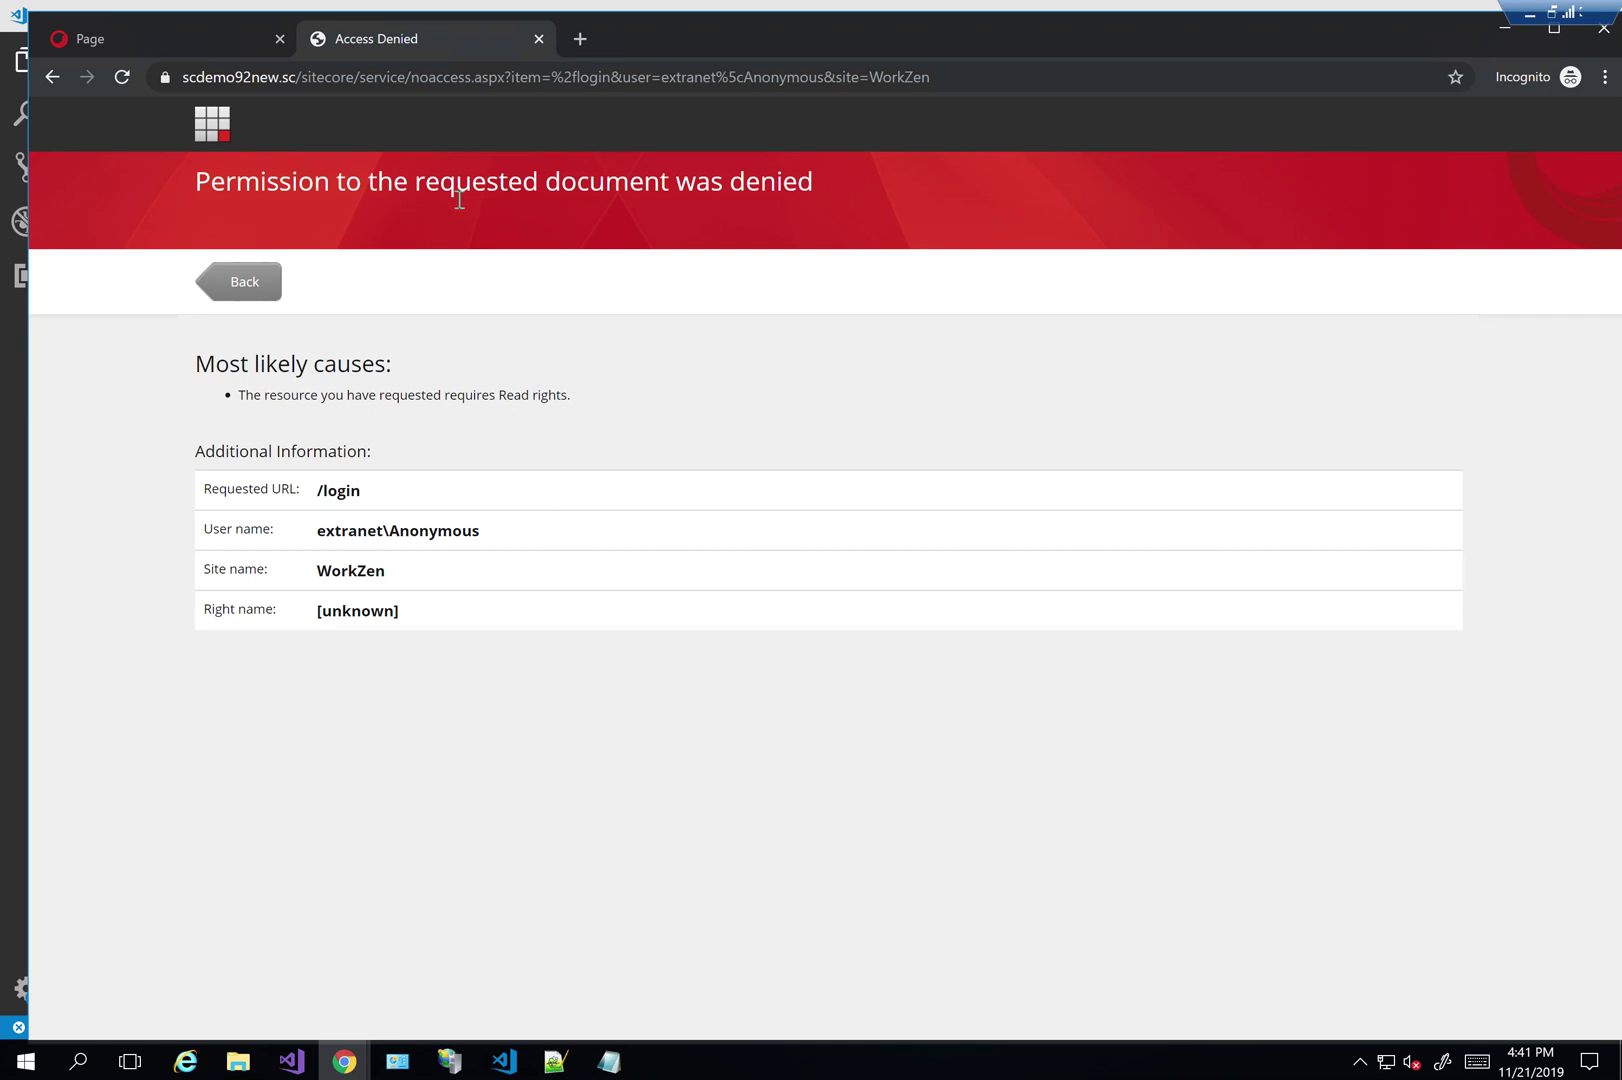
Log in with the Login Component and dismiss the status 200 alert.
click(141, 41)
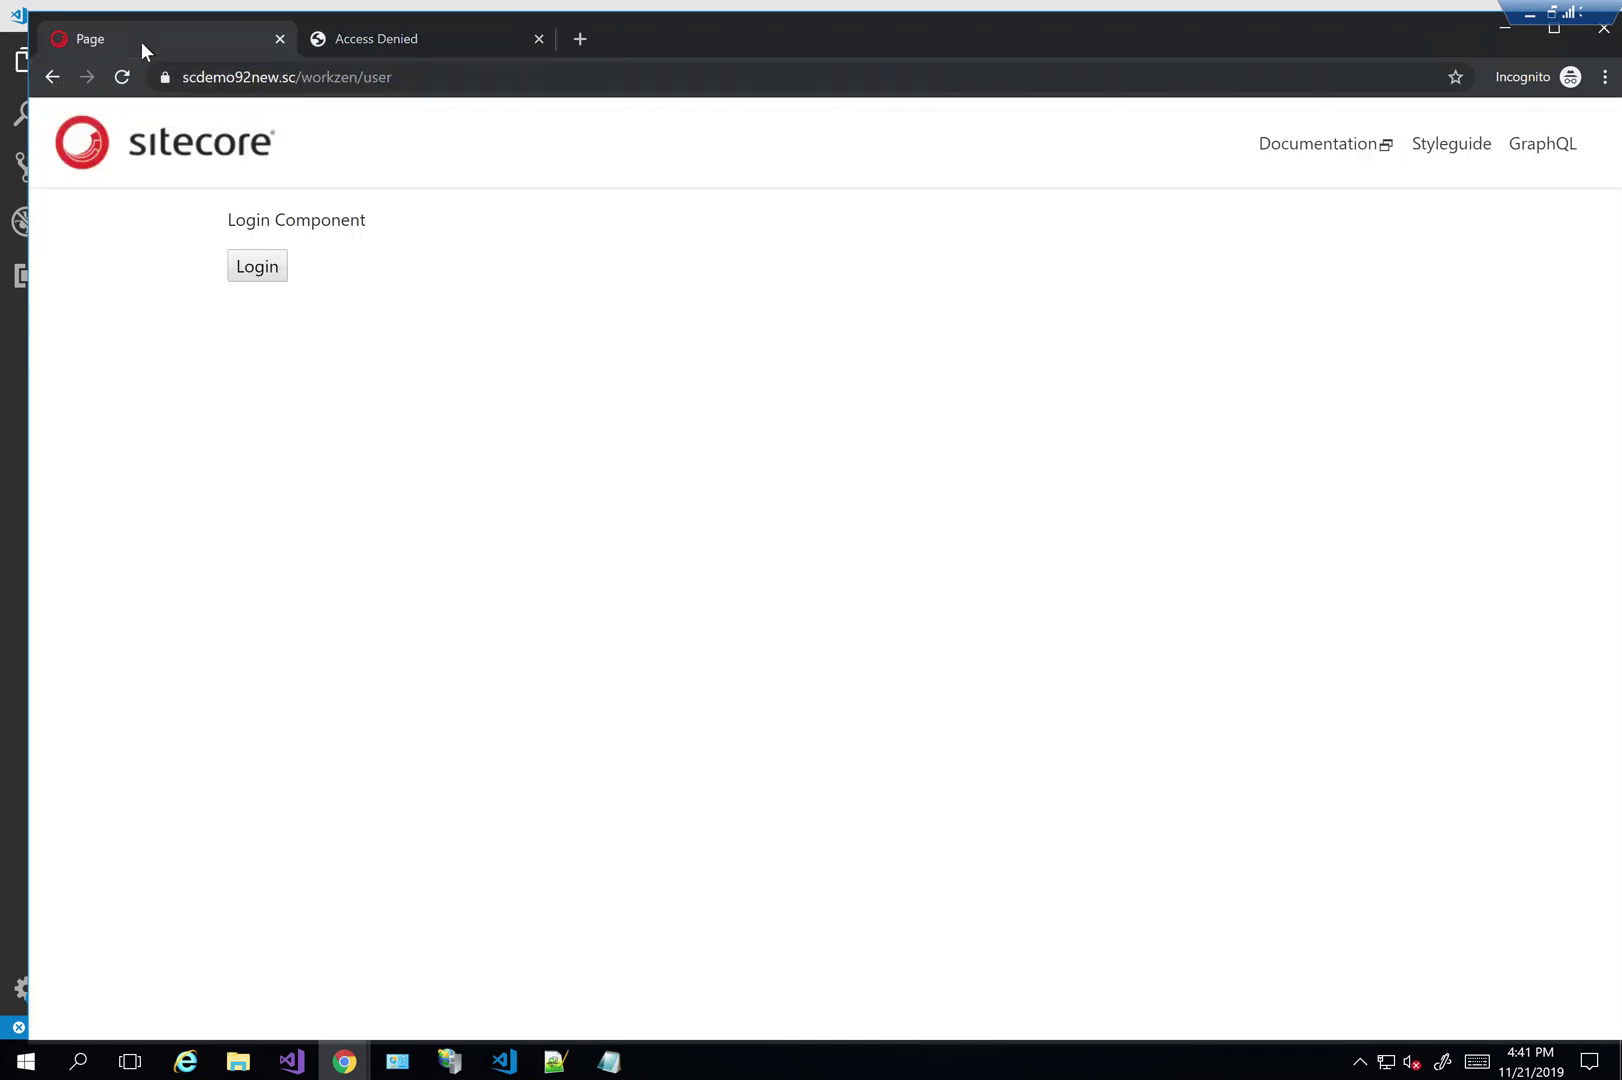
click(248, 274)
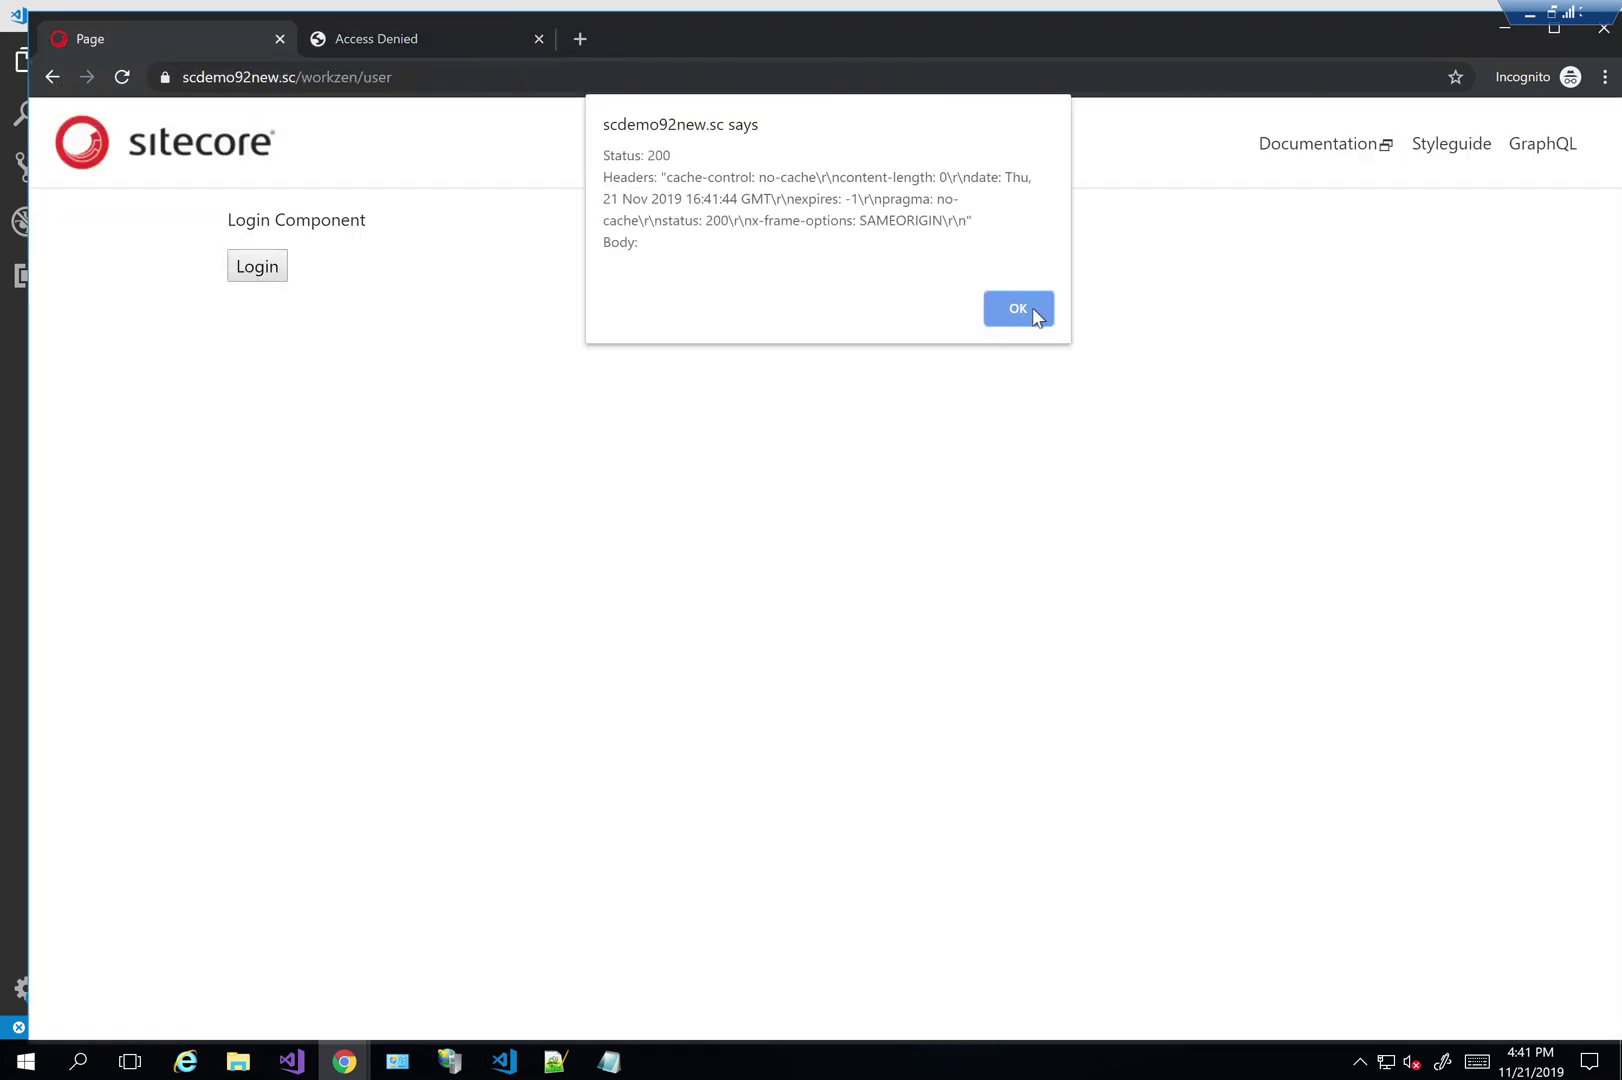
click(1031, 311)
Reload workzen/login in the Access Denied tab, now without denial, and bring VS Code forward.
click(478, 36)
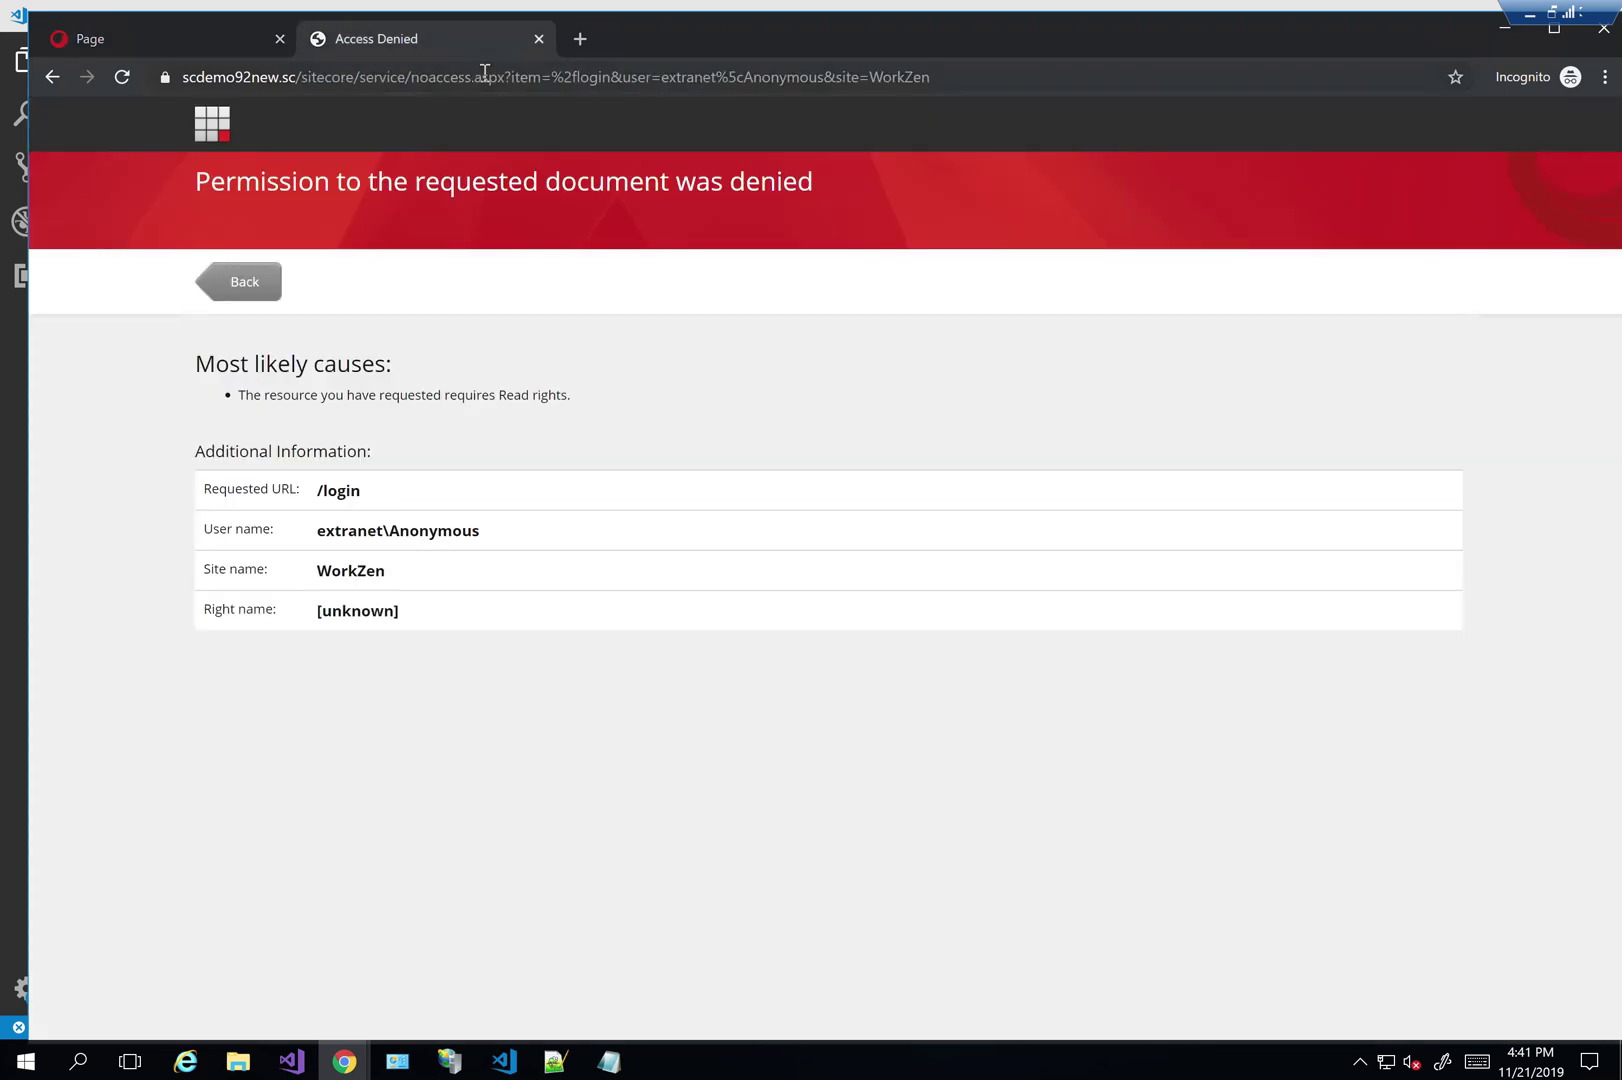
click(483, 76)
text(https://scdemo92new.sc/workzen/user)
key(BackSpace)
key(BackSpace)
key(BackSpace)
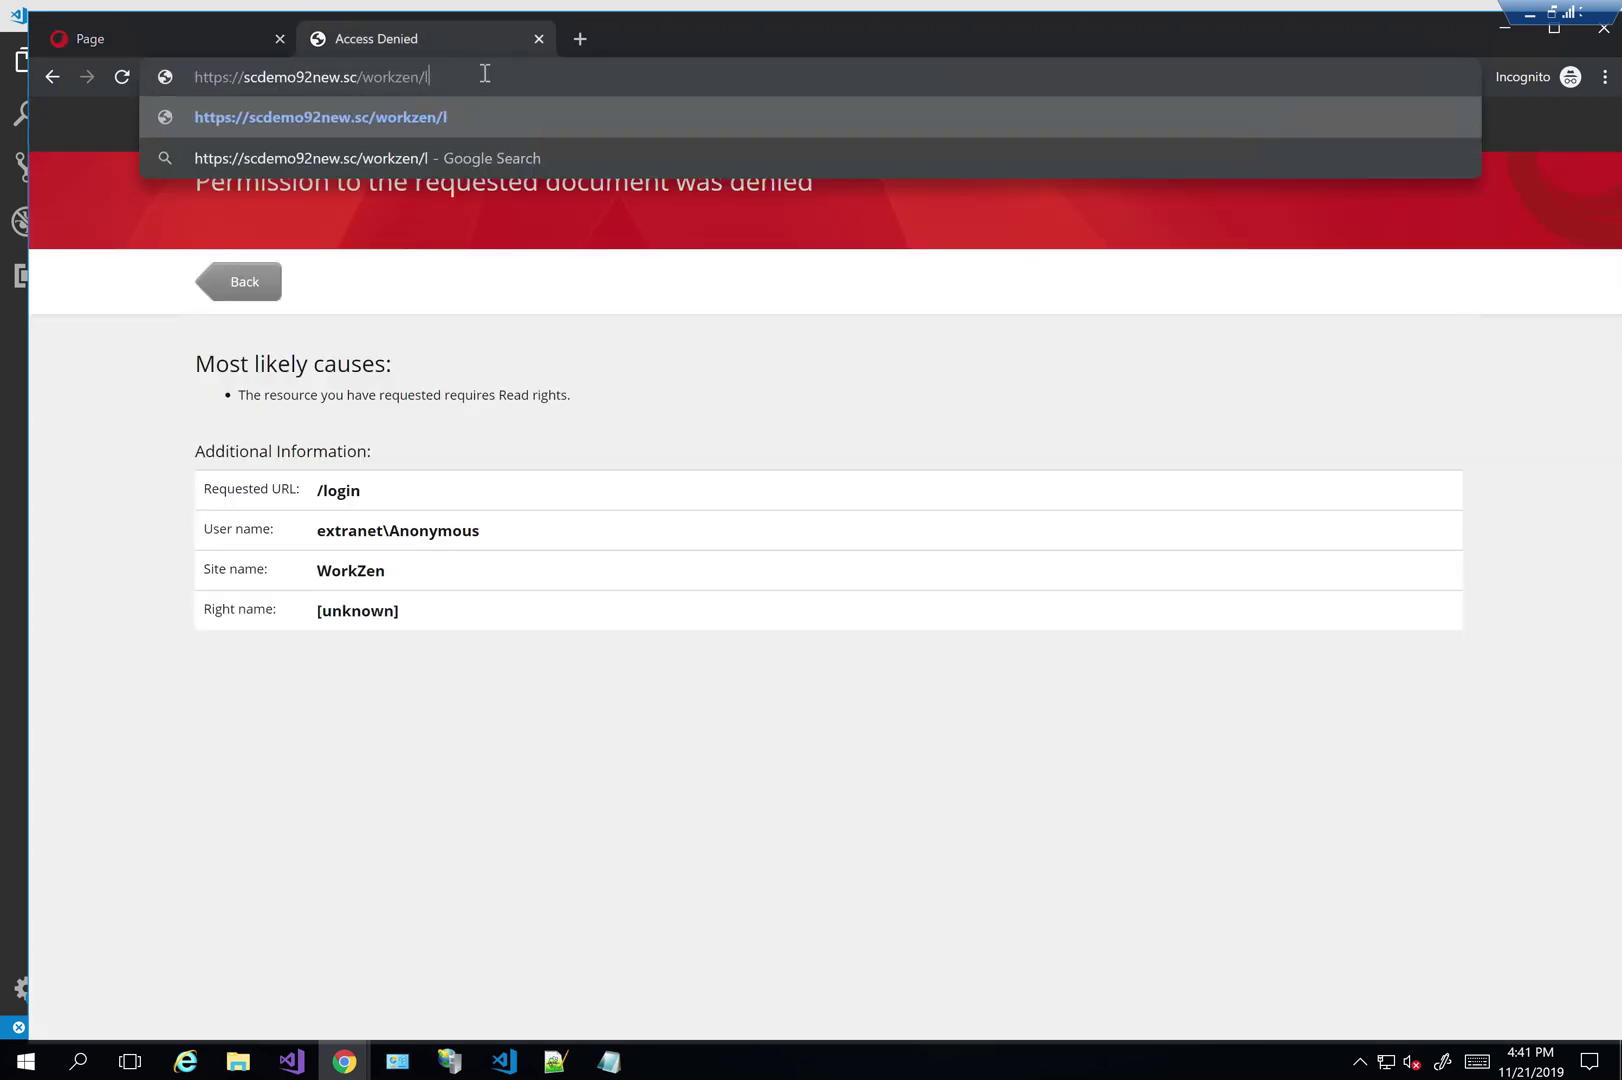
text(login)
key(Return)
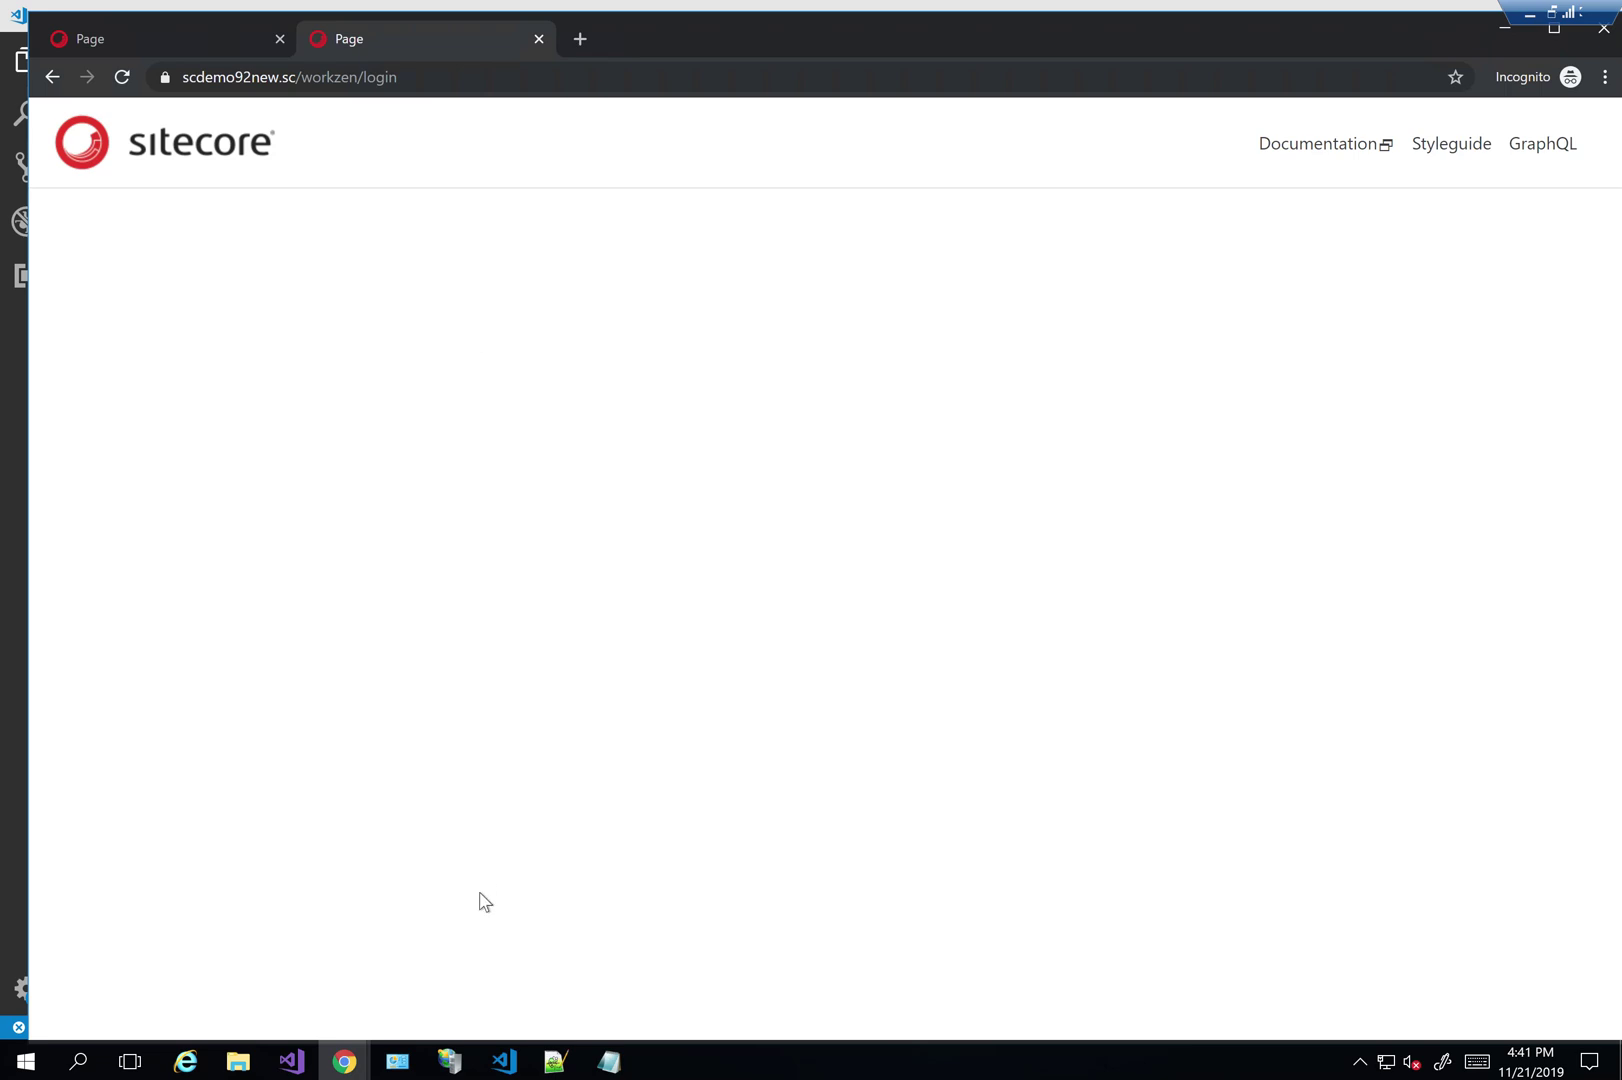
click(504, 1063)
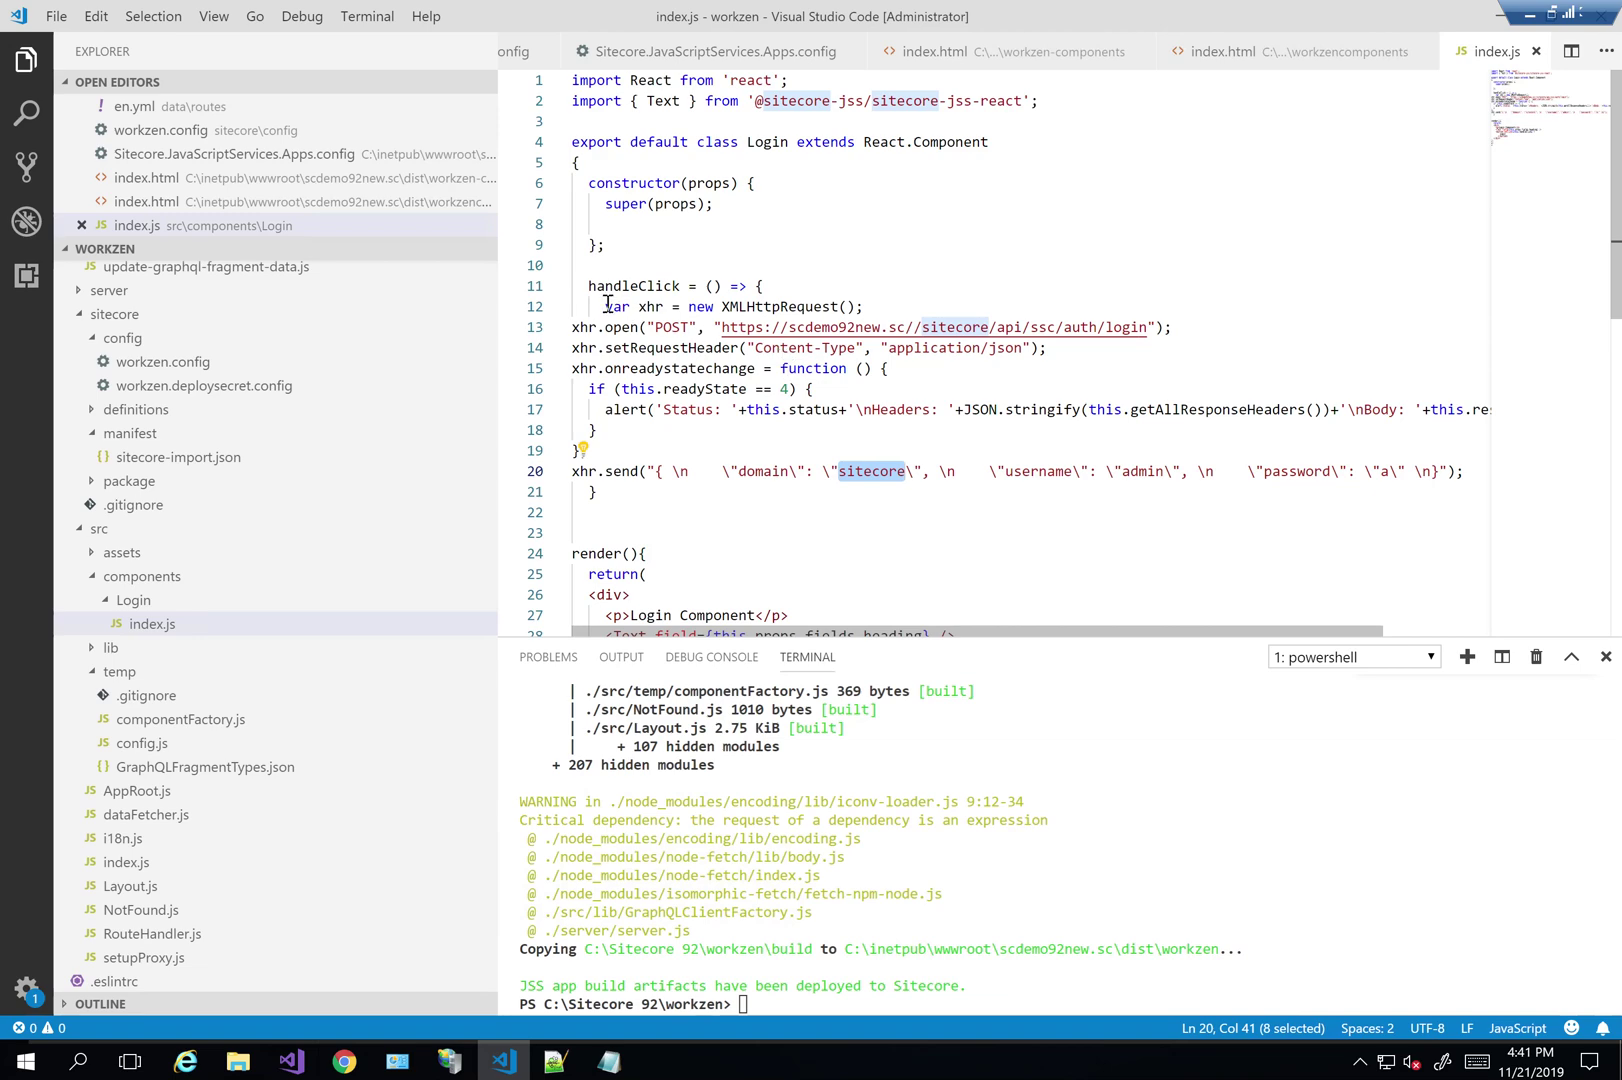
drag(590, 306, 597, 307)
drag(892, 472, 1053, 506)
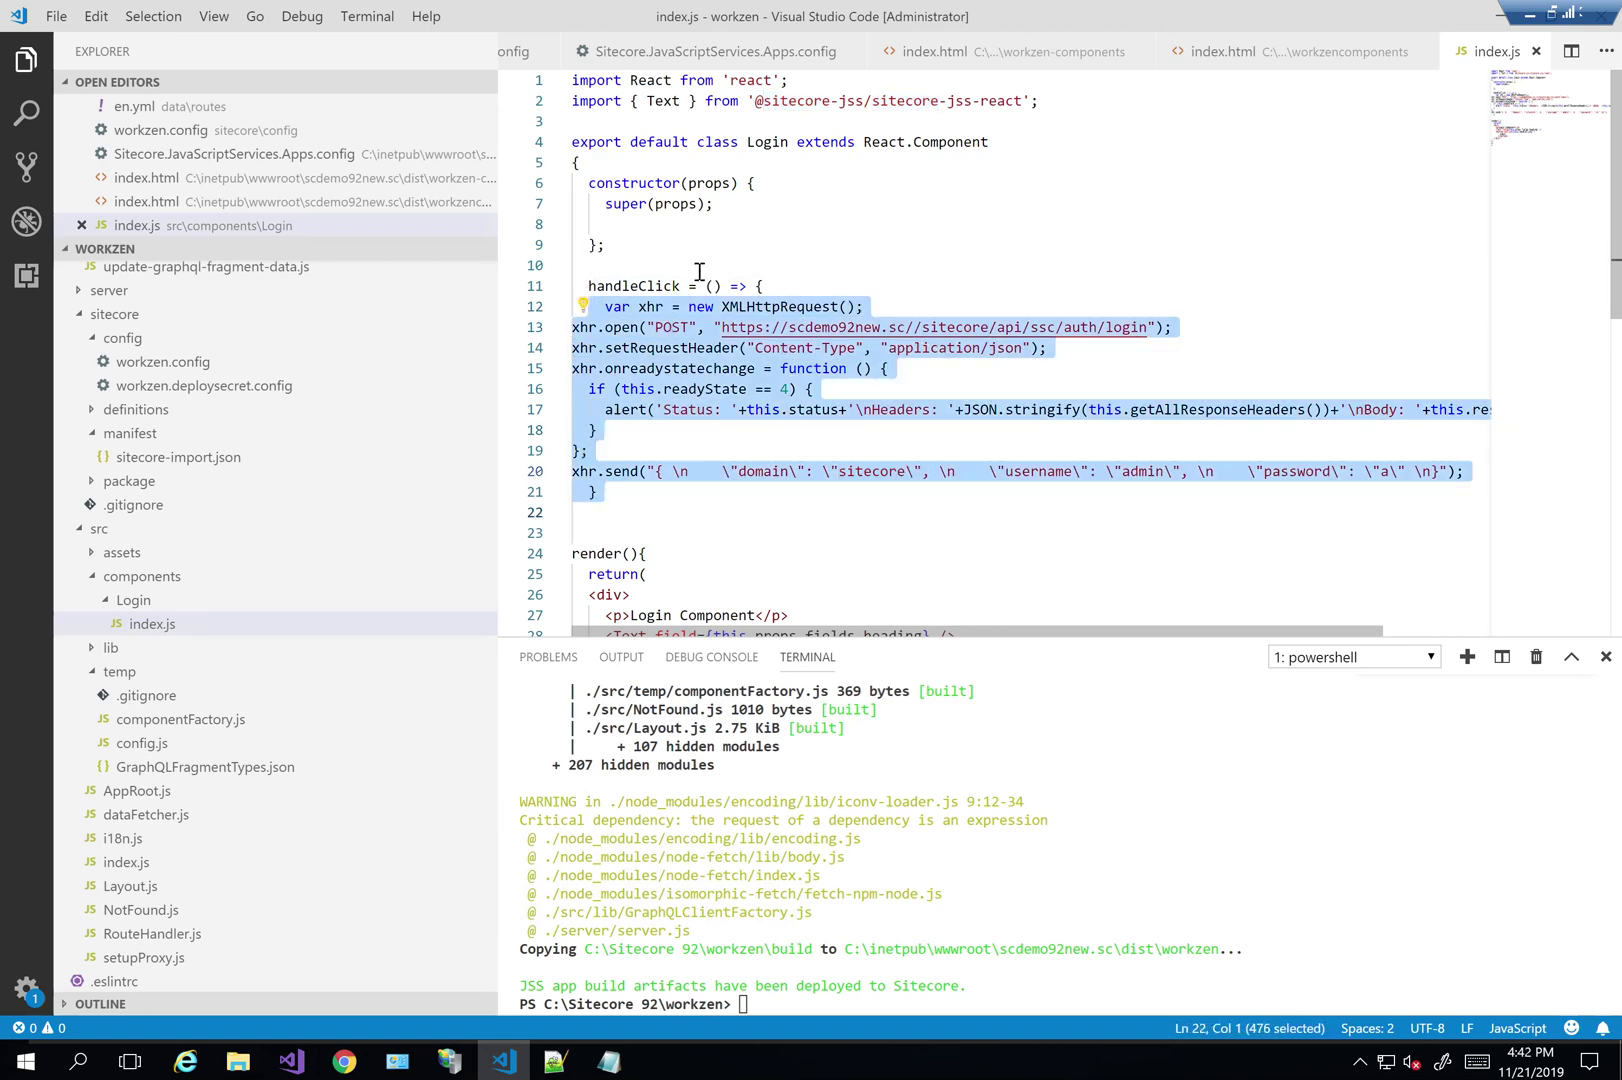
double_click(780, 307)
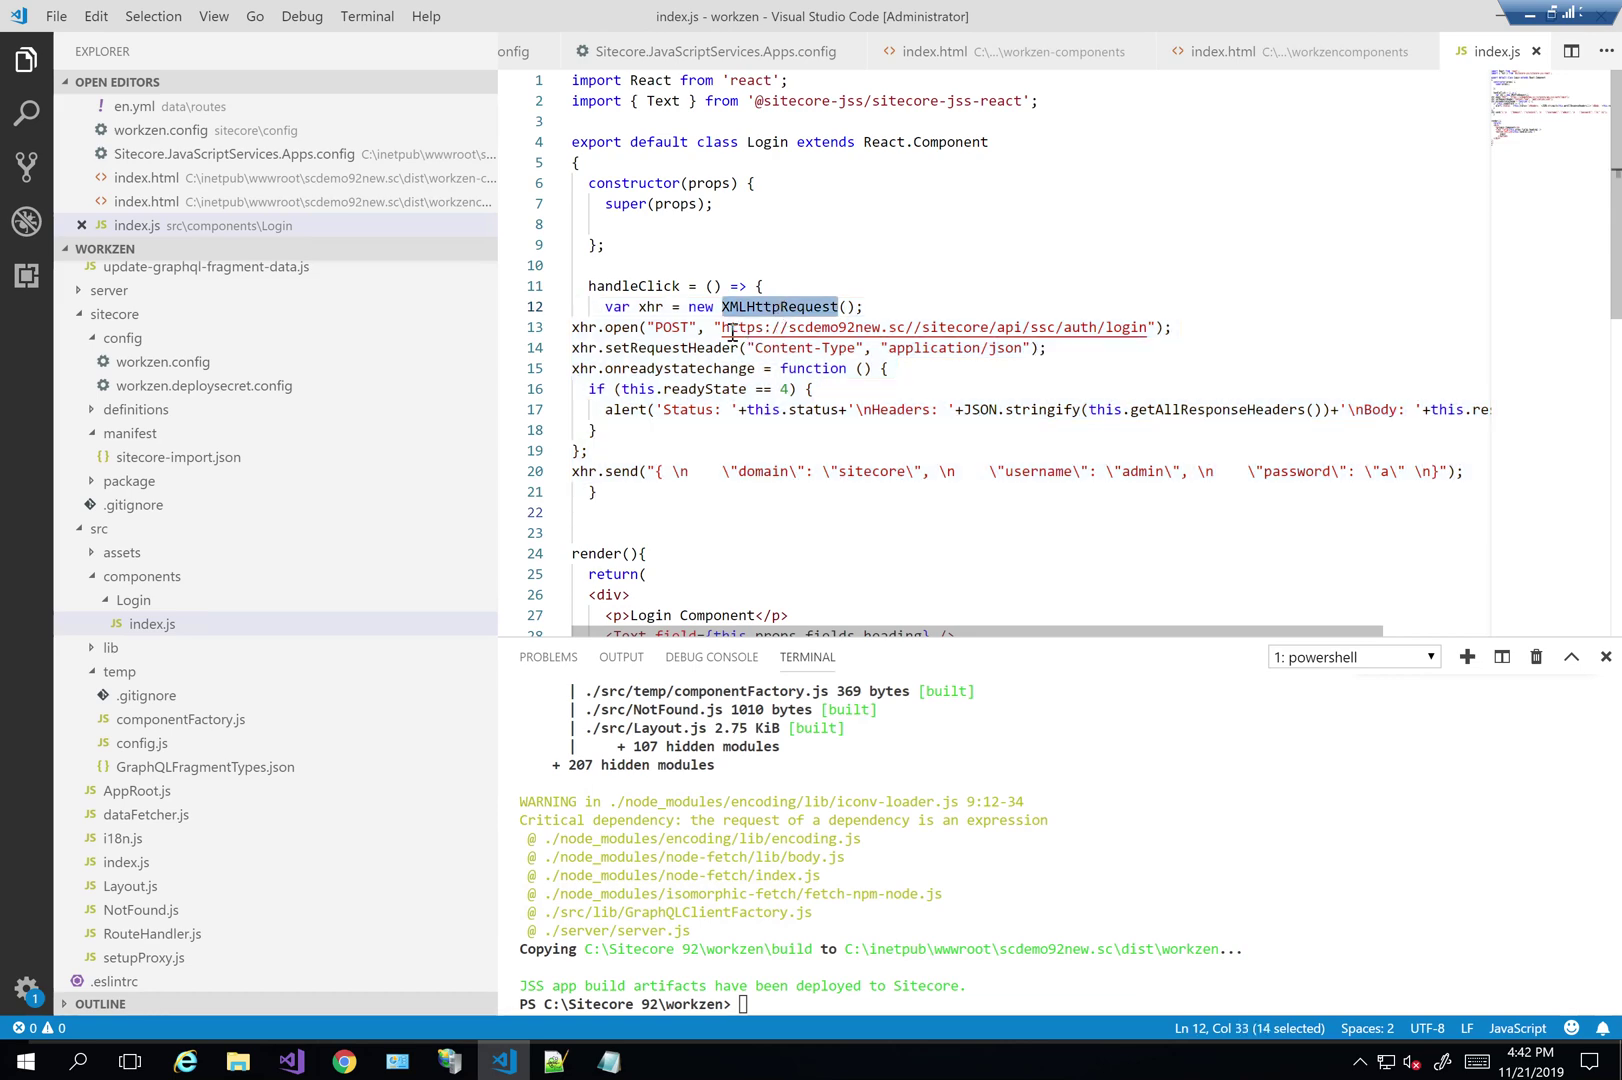
drag(732, 333, 1128, 328)
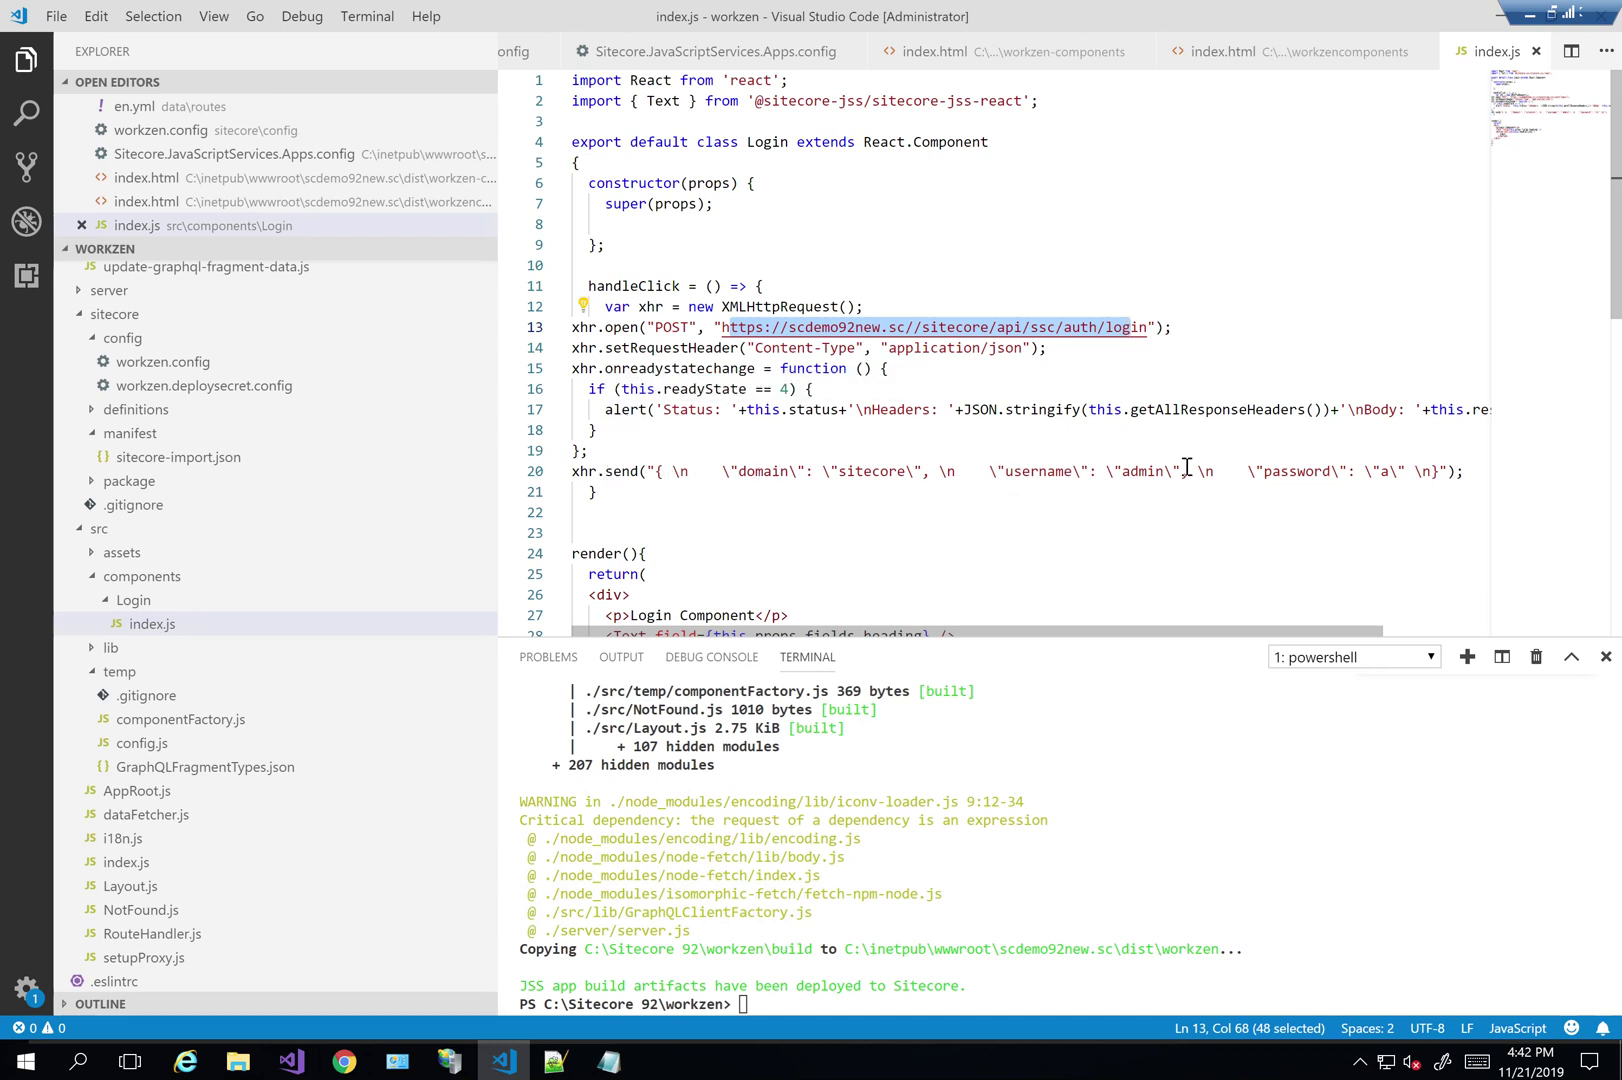
double_click(1033, 471)
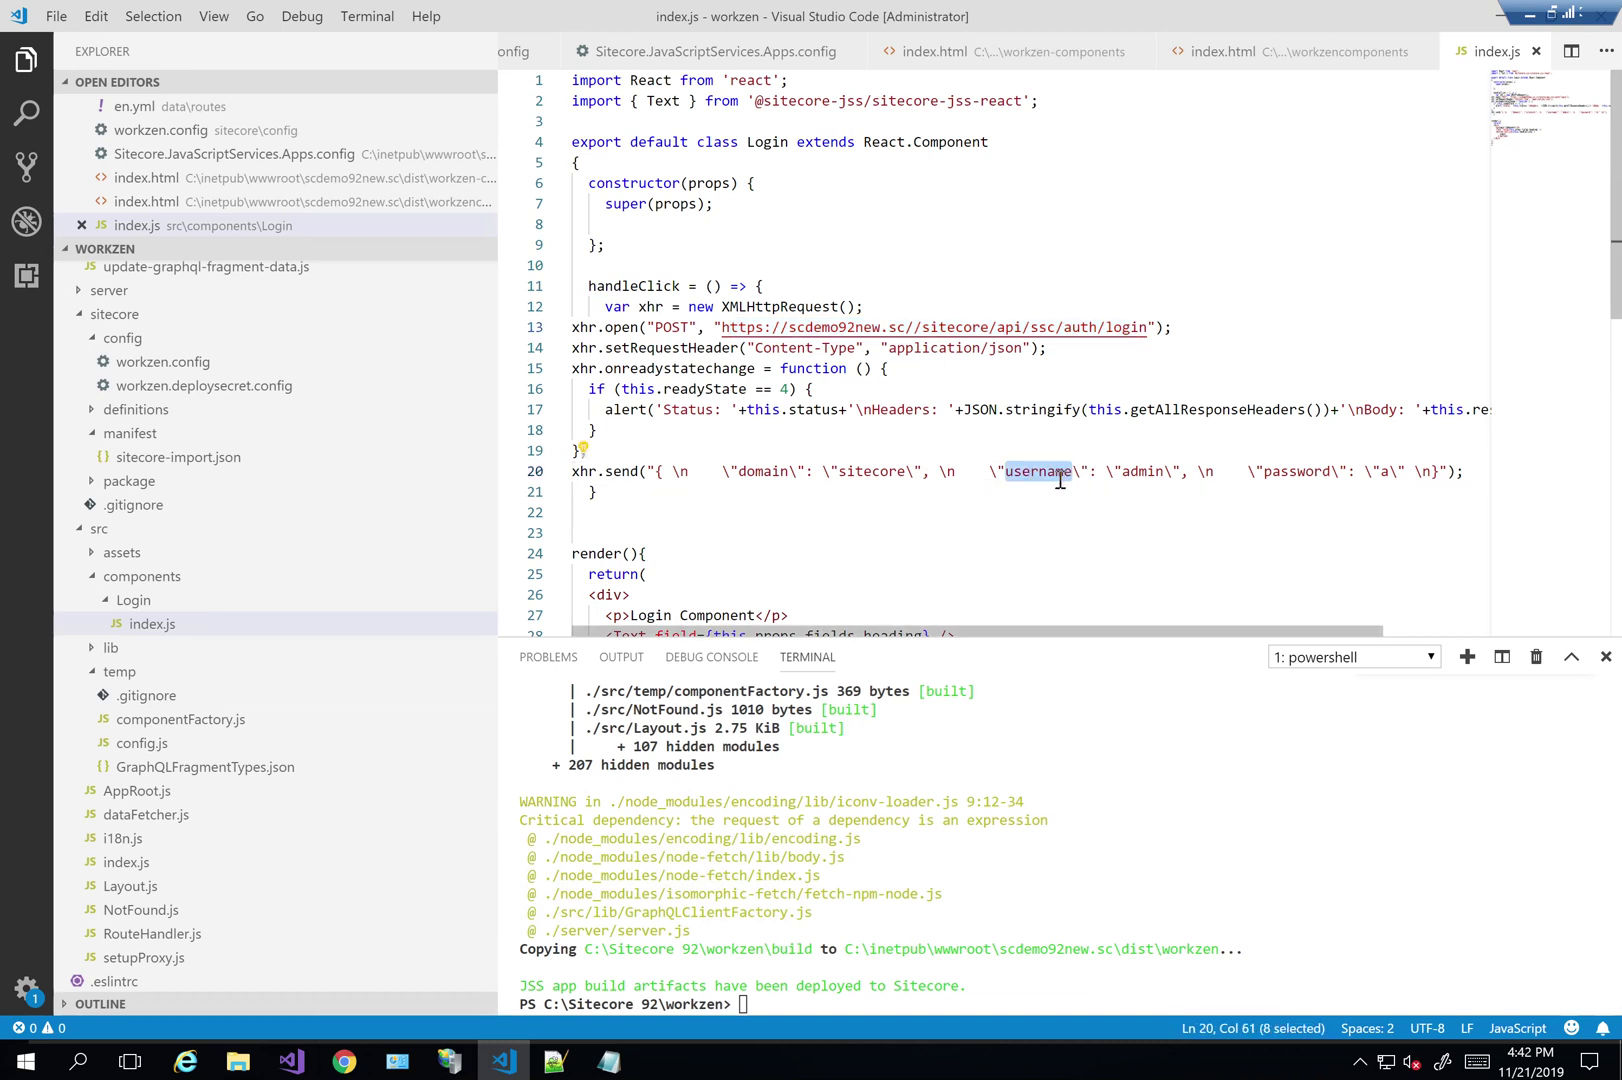
scroll(1047, 527, down, 2)
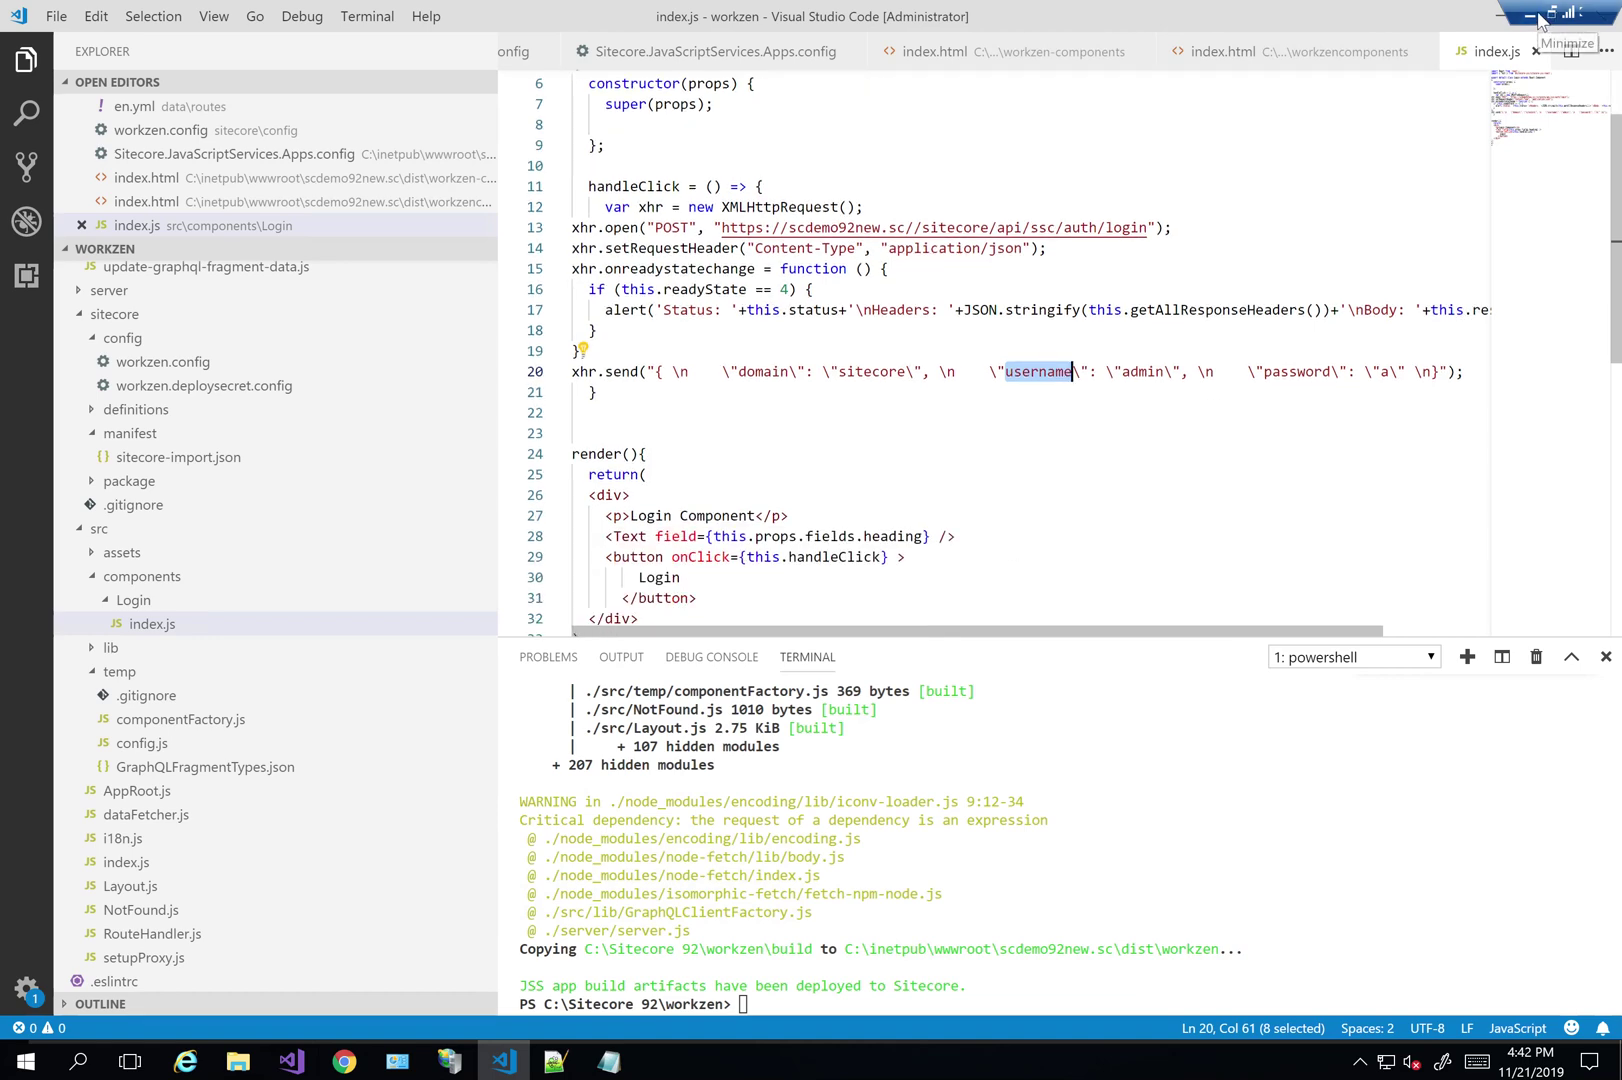
Minimize the remote session to return to the local Sitecore Authentication docs at SSC Auth.
click(1543, 20)
scroll(1262, 380, down, 1)
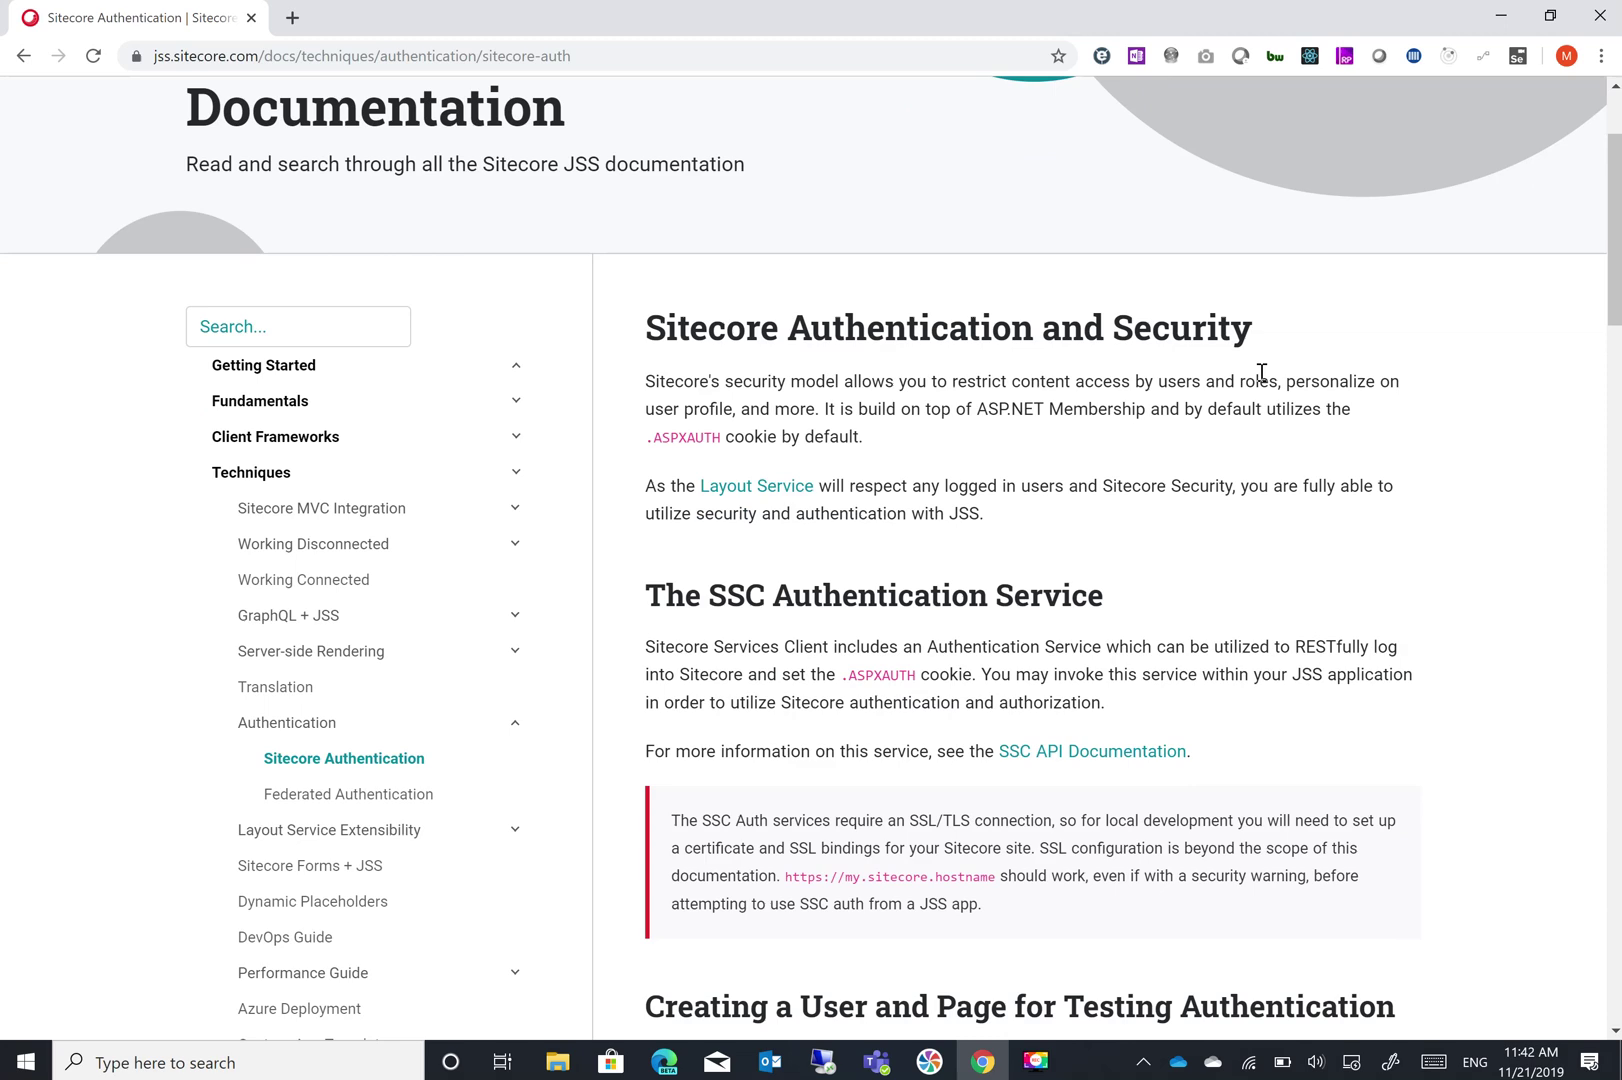
scroll(1226, 448, down, 1)
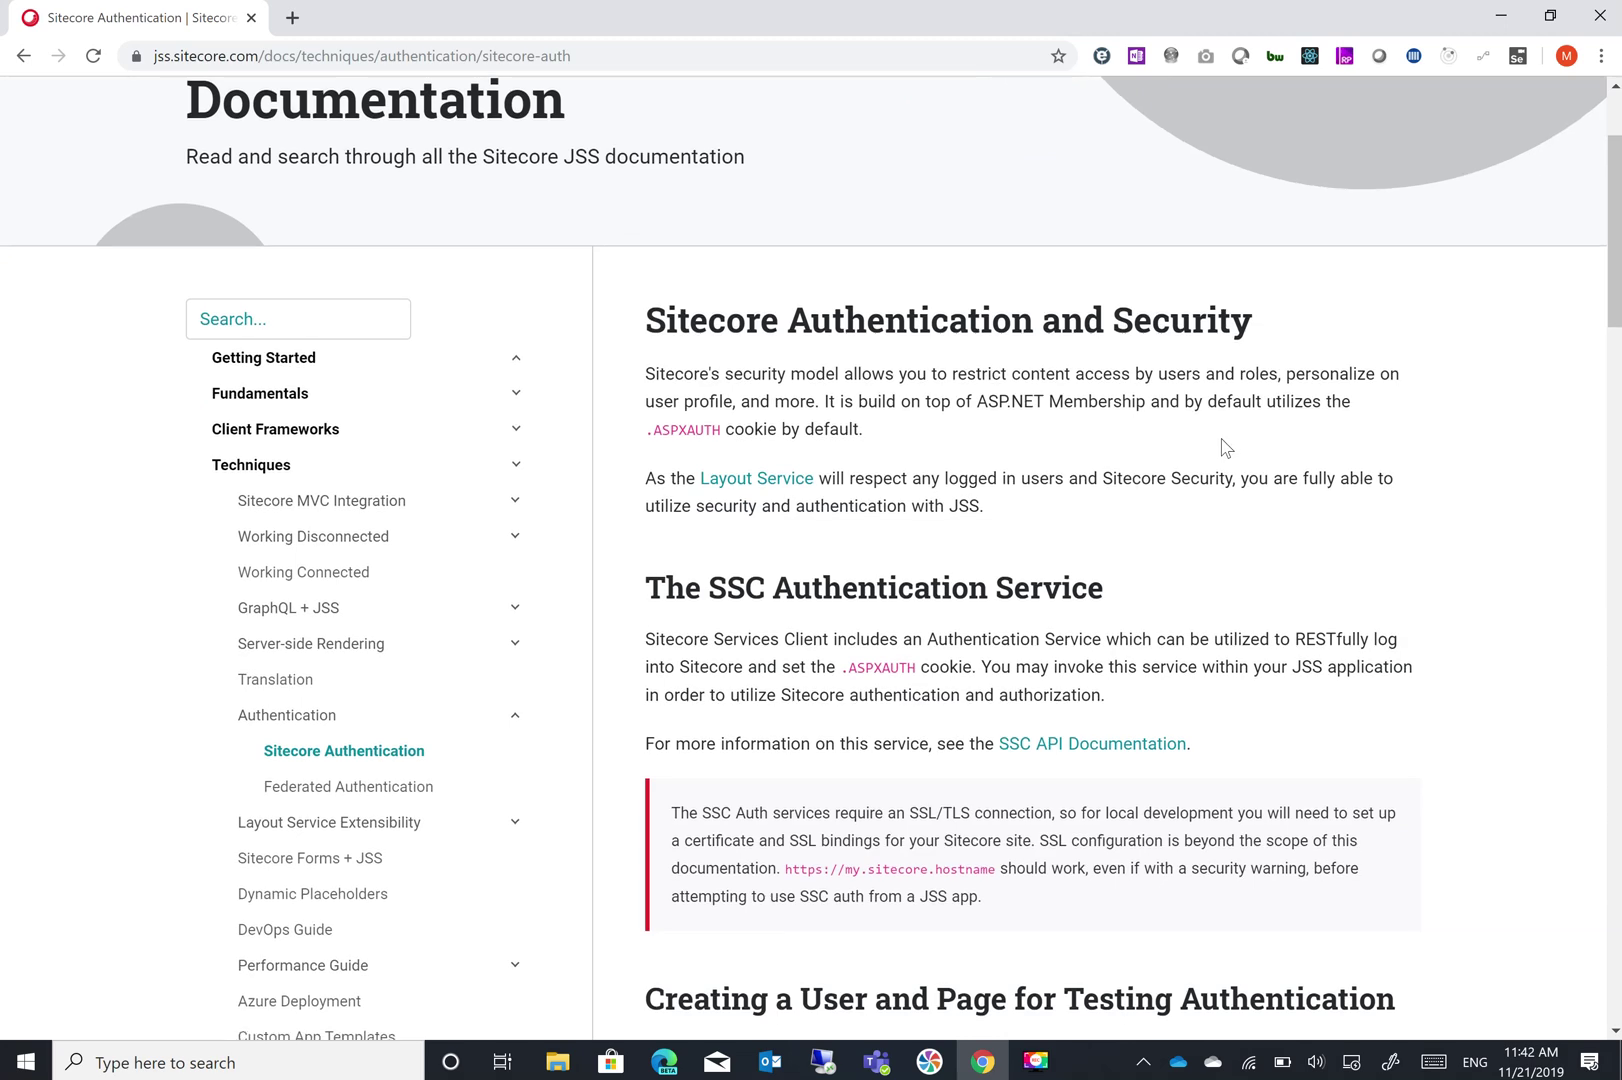
scroll(1010, 398, down, 1)
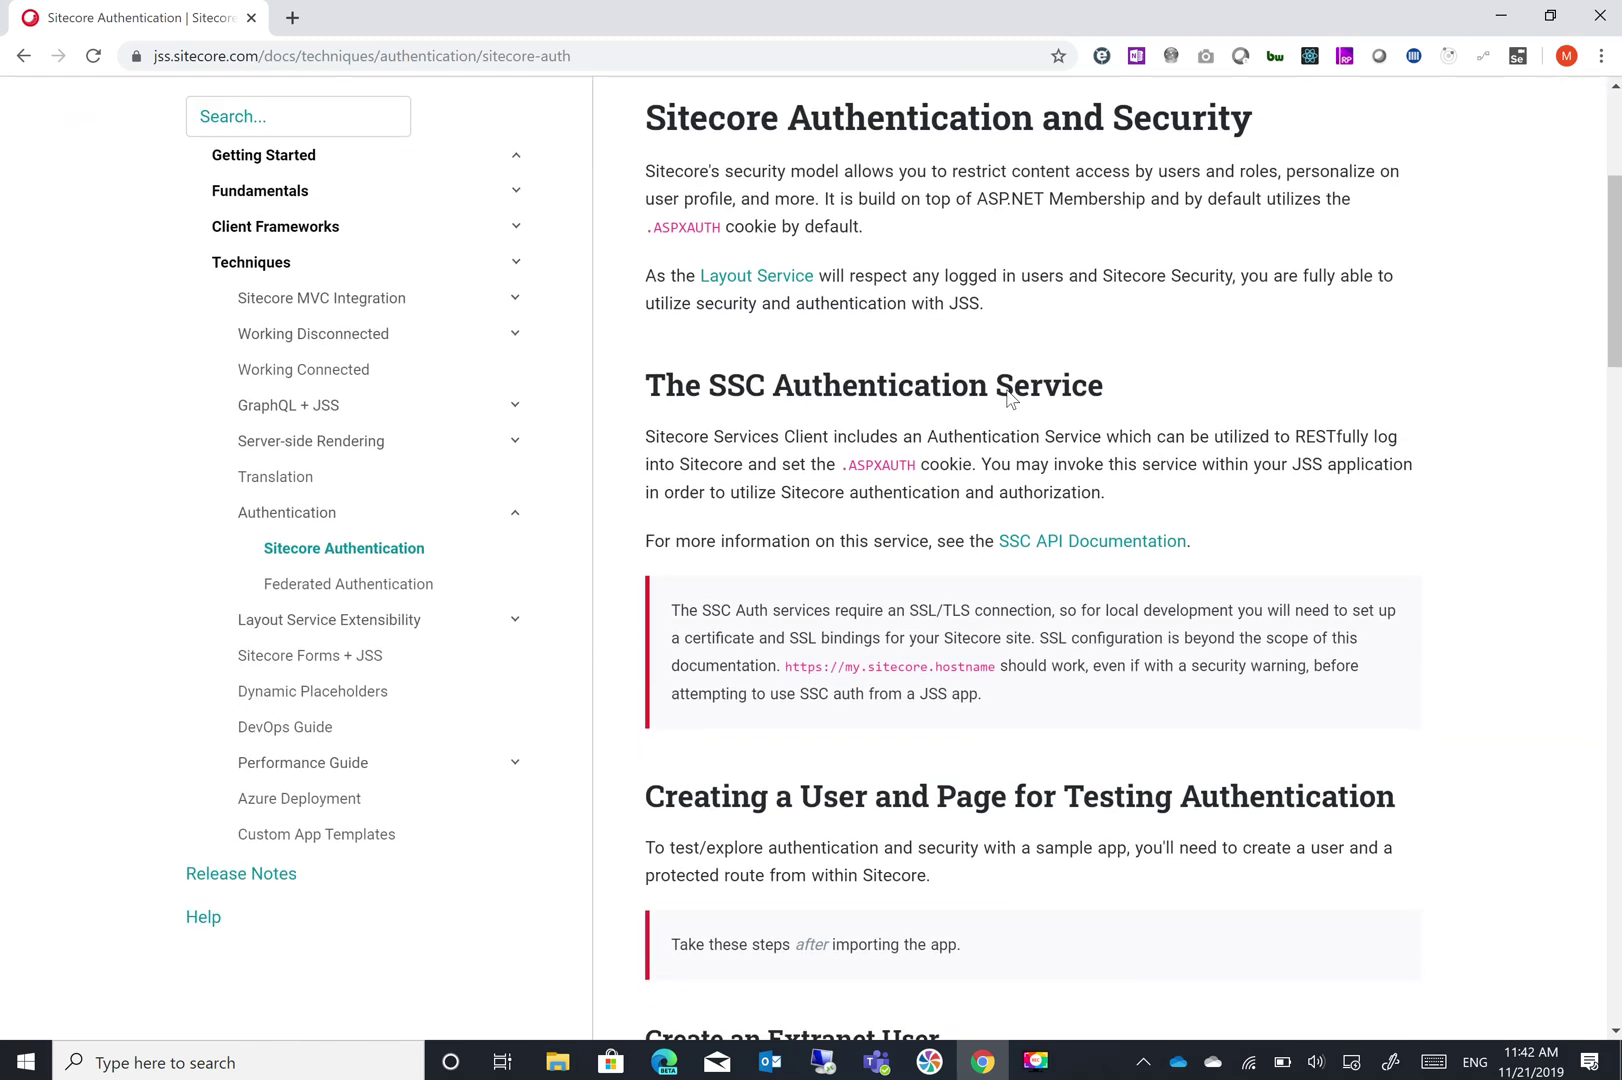
scroll(1010, 398, down, 3)
scroll(1010, 398, down, 2)
scroll(1010, 399, down, 3)
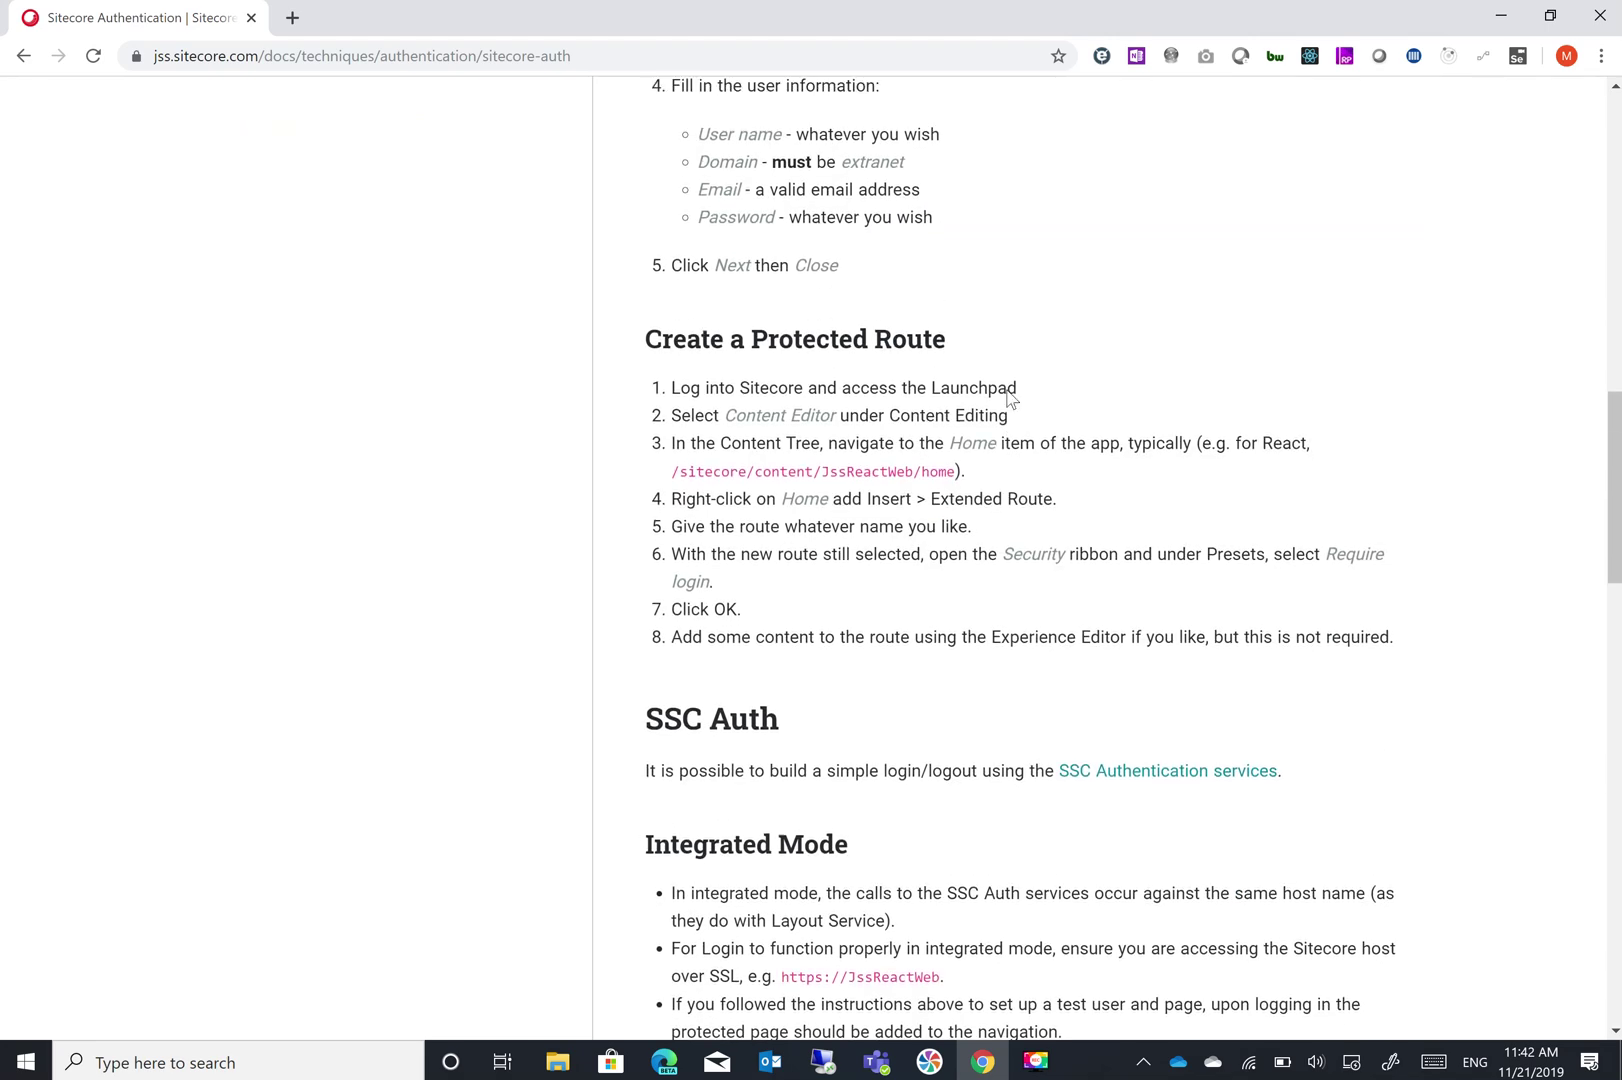
scroll(1010, 398, down, 2)
scroll(1008, 390, down, 3)
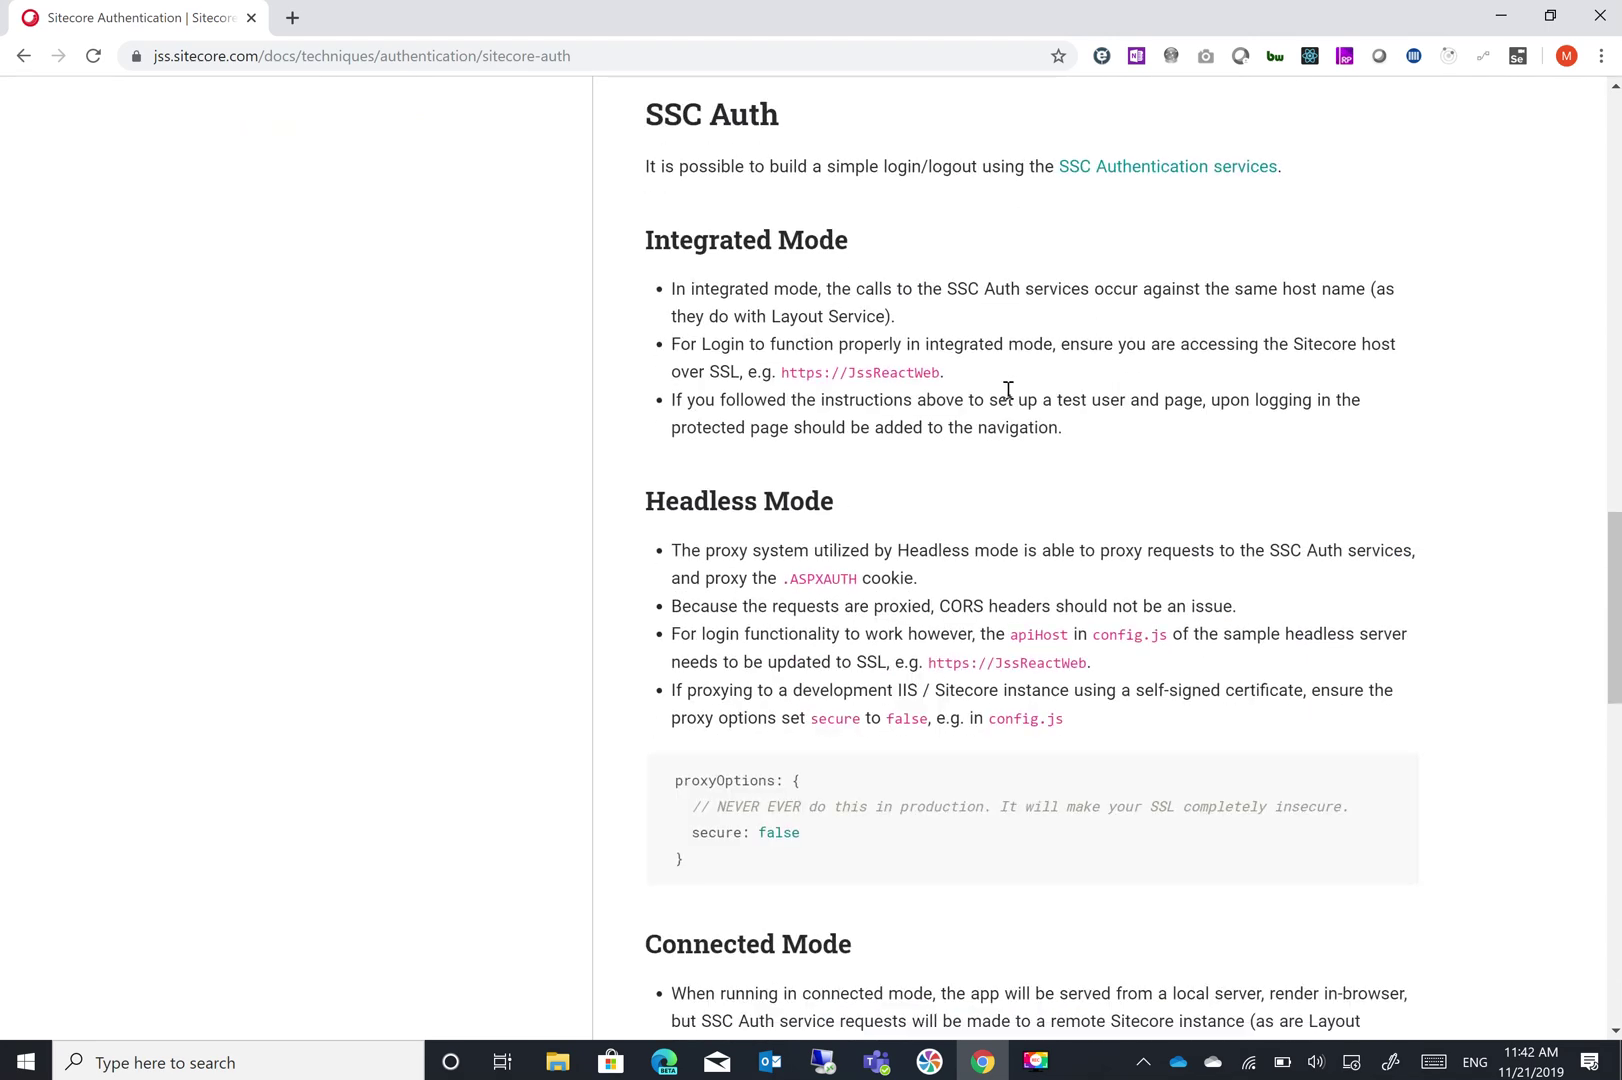
click(1040, 1072)
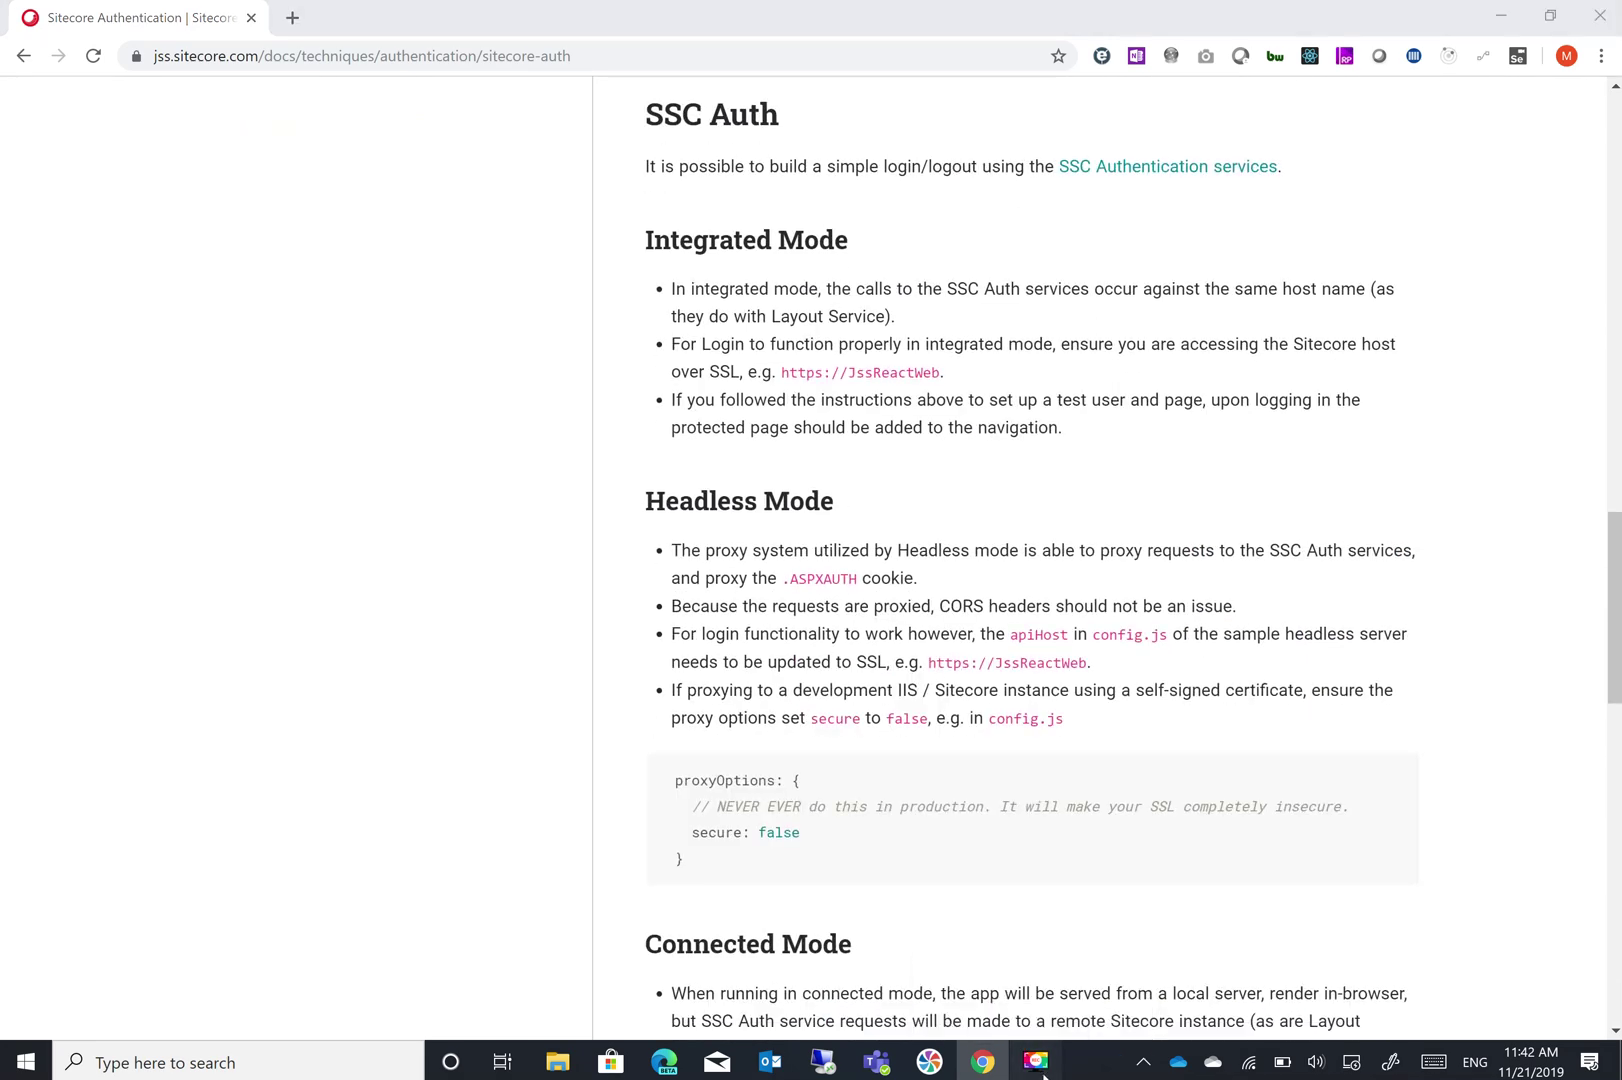